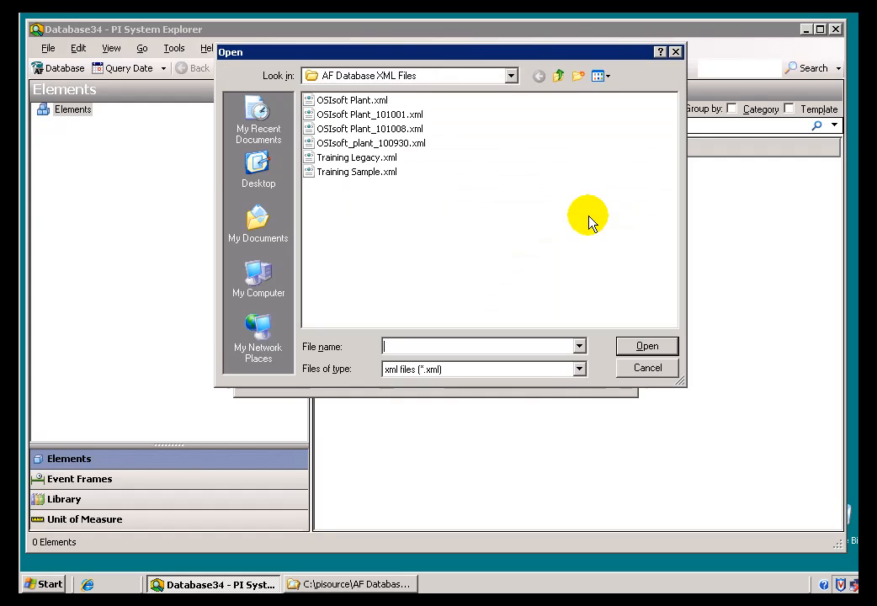
Import OSIsoft Plant.xml into Database34 with Allow Create, Allow Update and Automatic Check In enabled.
{"action": "left_click", "coordinate": [345, 101]}
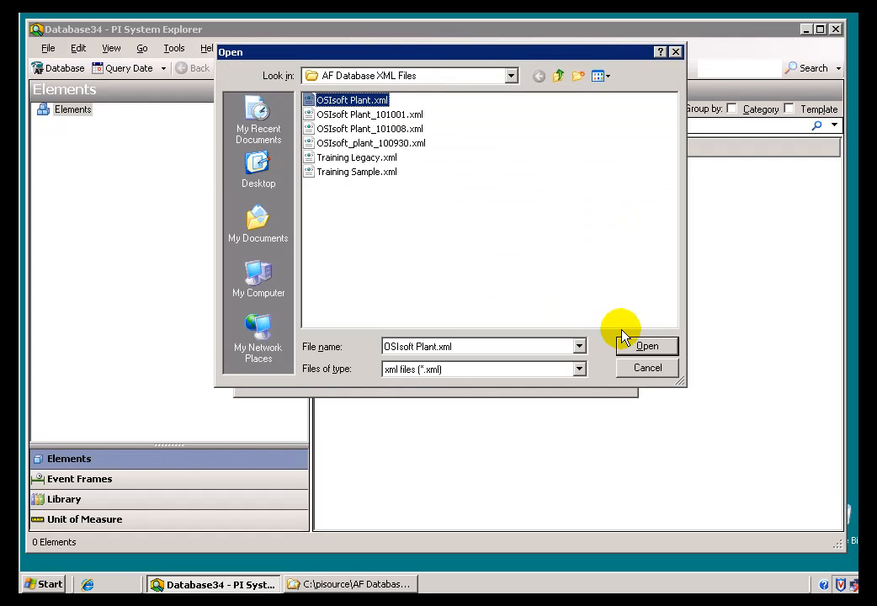
{"action": "left_click", "coordinate": [643, 348]}
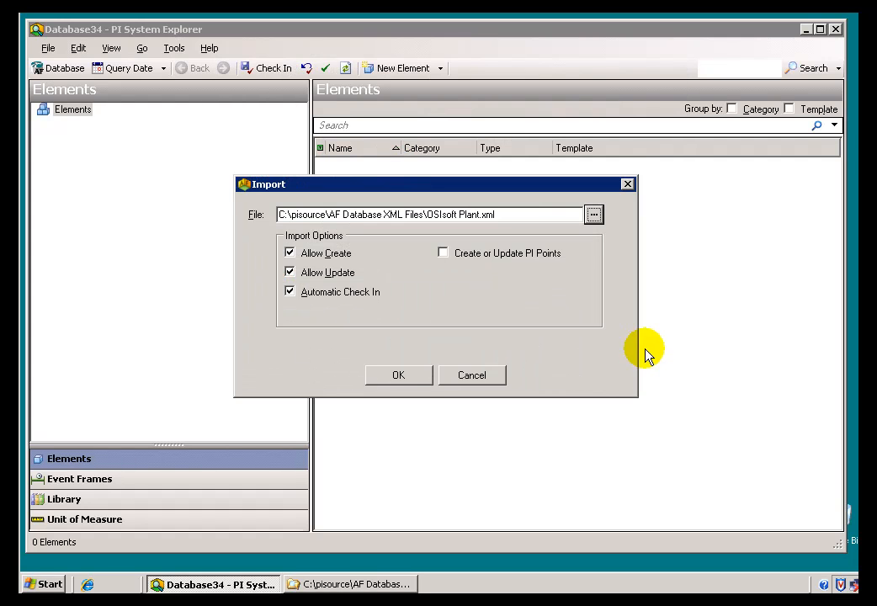
{"action": "left_click", "coordinate": [394, 375]}
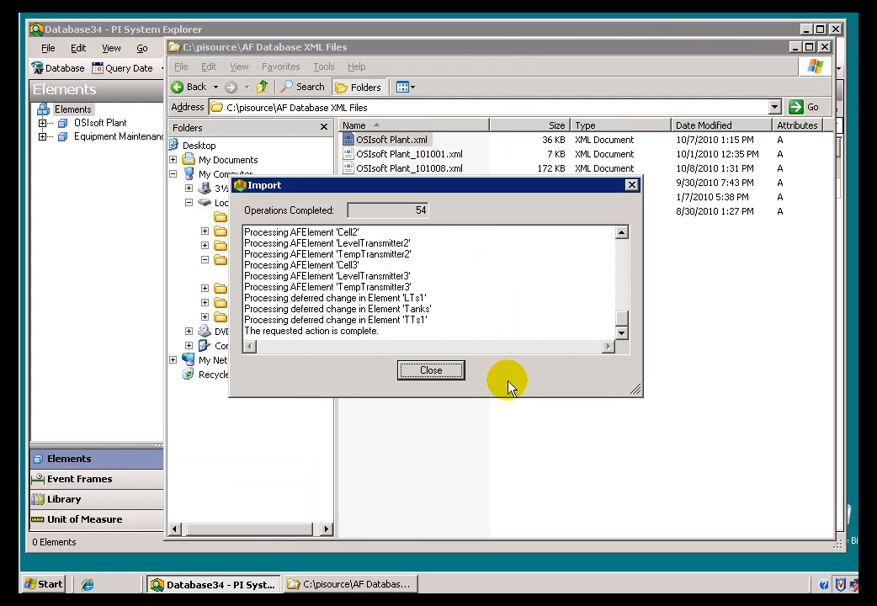
{"action": "left_click", "coordinate": [429, 370]}
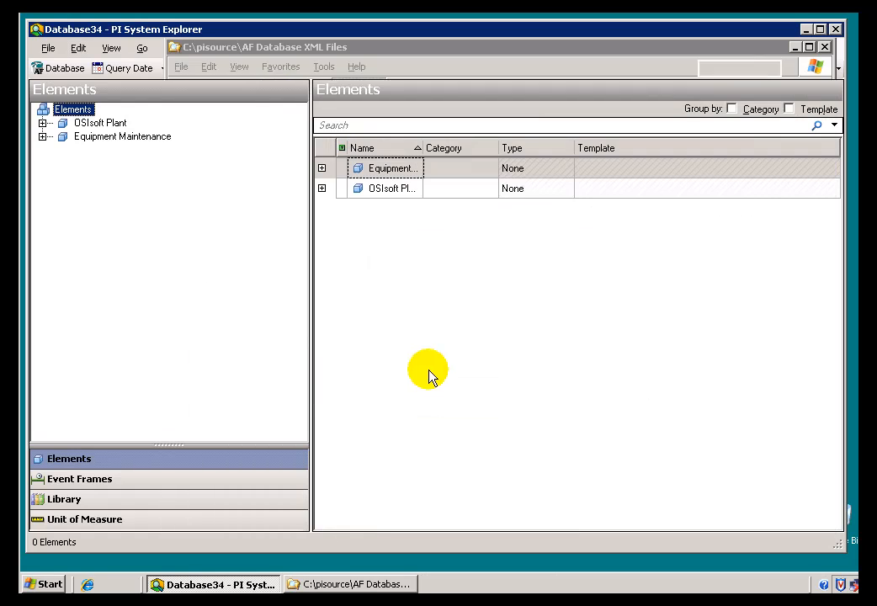
Examine the imported hierarchy under OSIsoft Plant and Equipment Maintenance, including the three production lines and the cells of Production Line 3.
{"action": "left_click", "coordinate": [42, 136]}
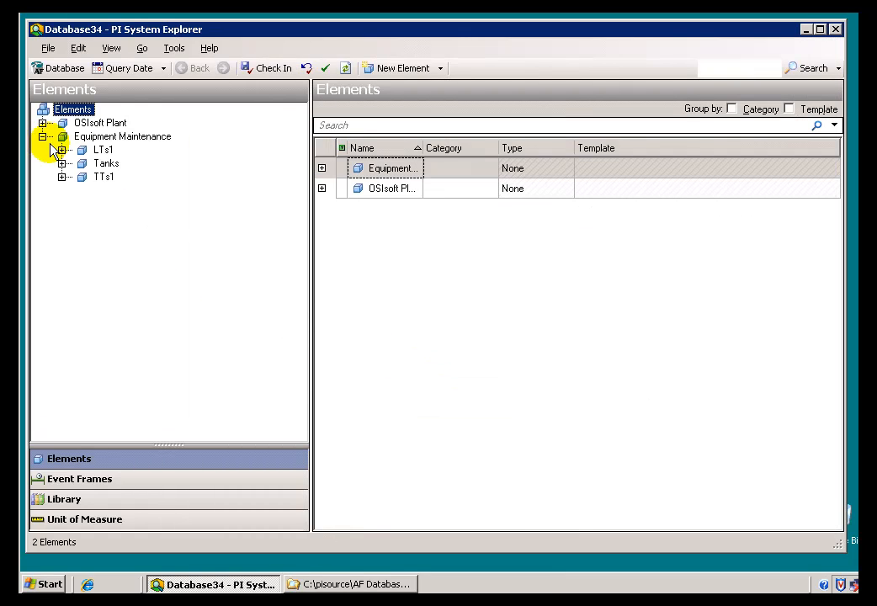
{"action": "left_click", "coordinate": [41, 123]}
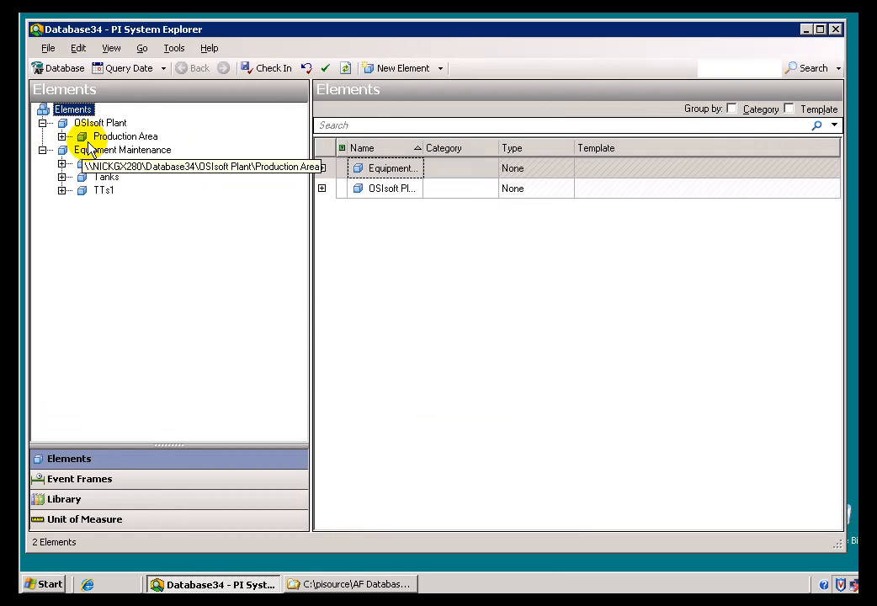
{"action": "left_click", "coordinate": [61, 136]}
{"action": "left_click", "coordinate": [120, 150]}
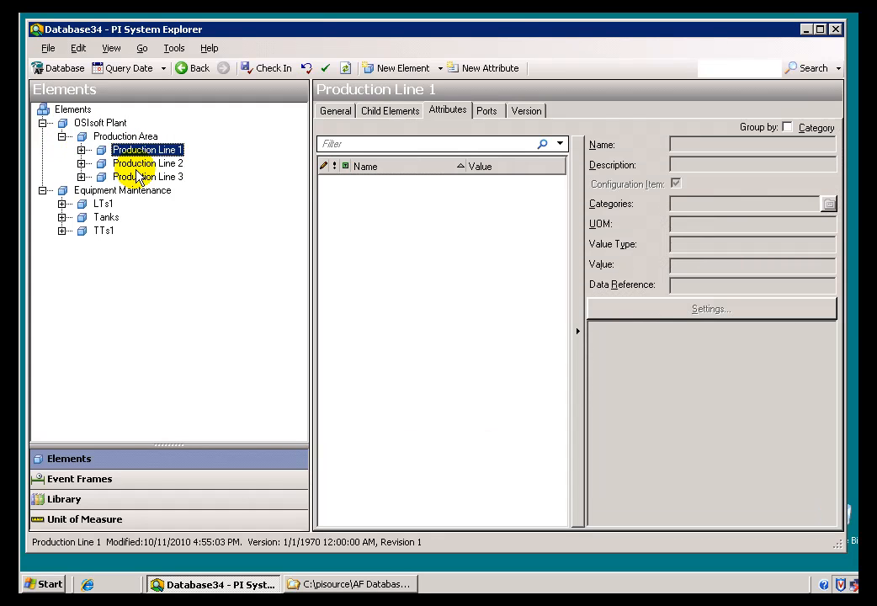
{"action": "left_click", "coordinate": [126, 164]}
{"action": "left_click", "coordinate": [137, 179]}
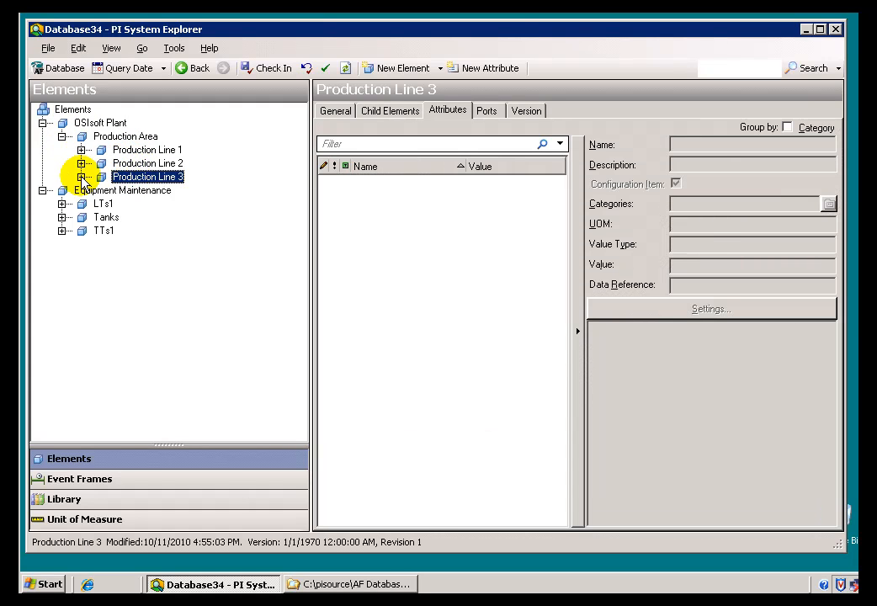
{"action": "left_click", "coordinate": [81, 176]}
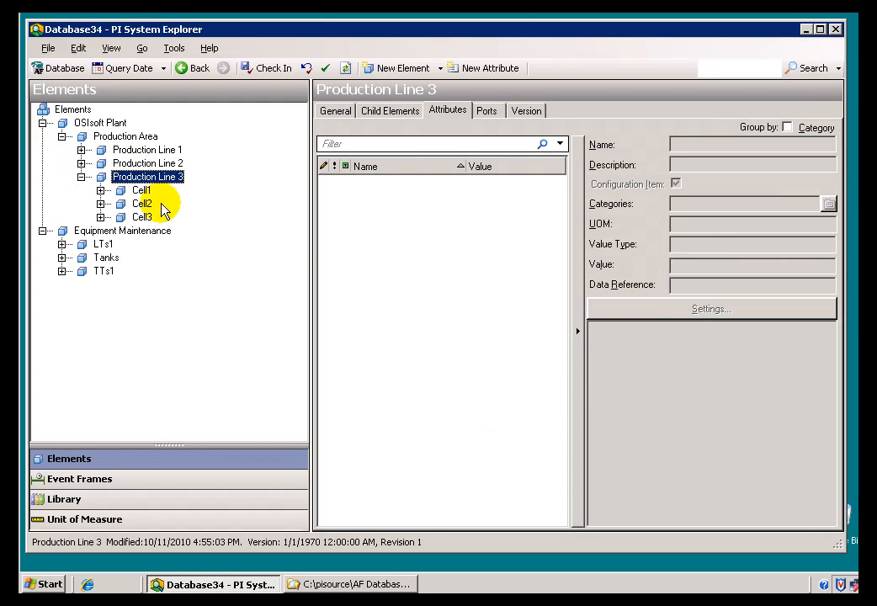
{"action": "left_click", "coordinate": [81, 177]}
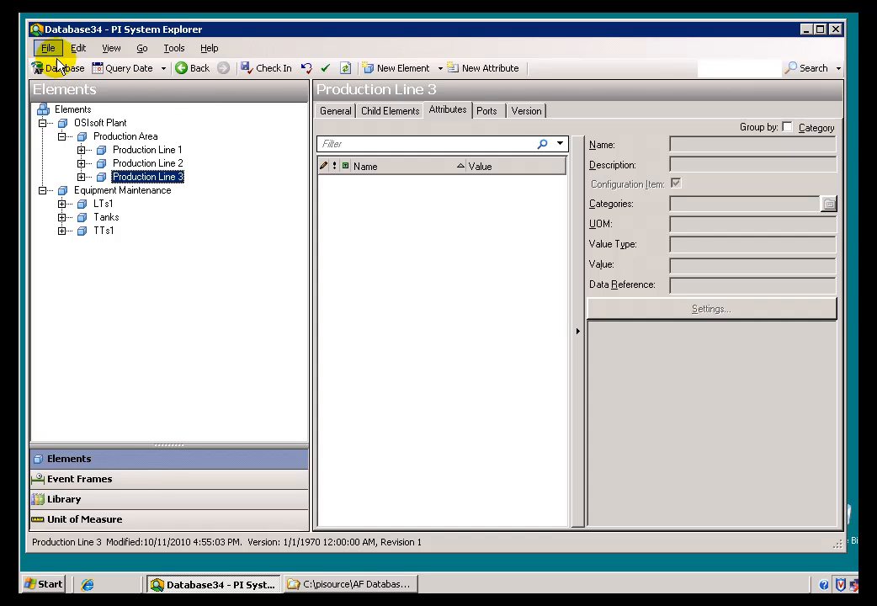
Delete the Database34 database and open the OSIsoft Plant database instead.
{"action": "left_click", "coordinate": [47, 69]}
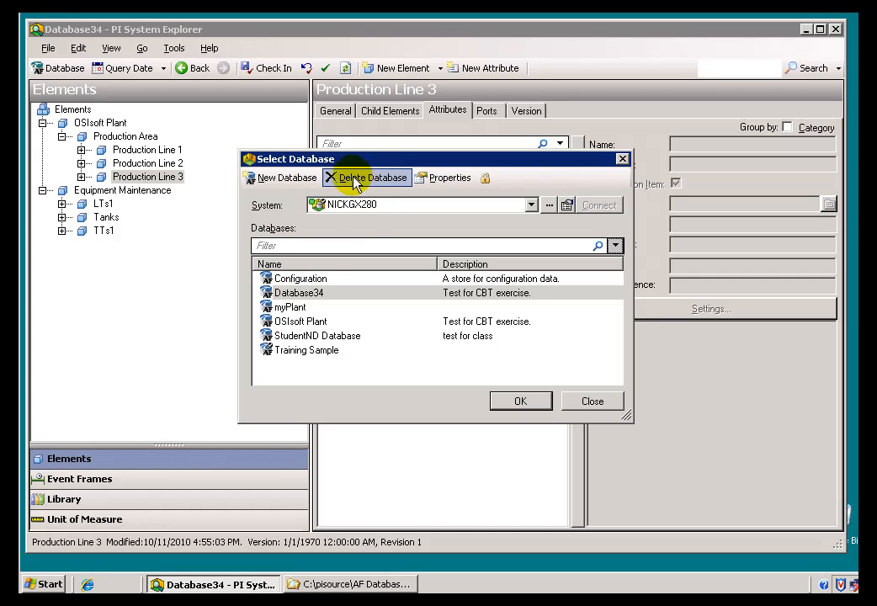
{"action": "left_click", "coordinate": [367, 183]}
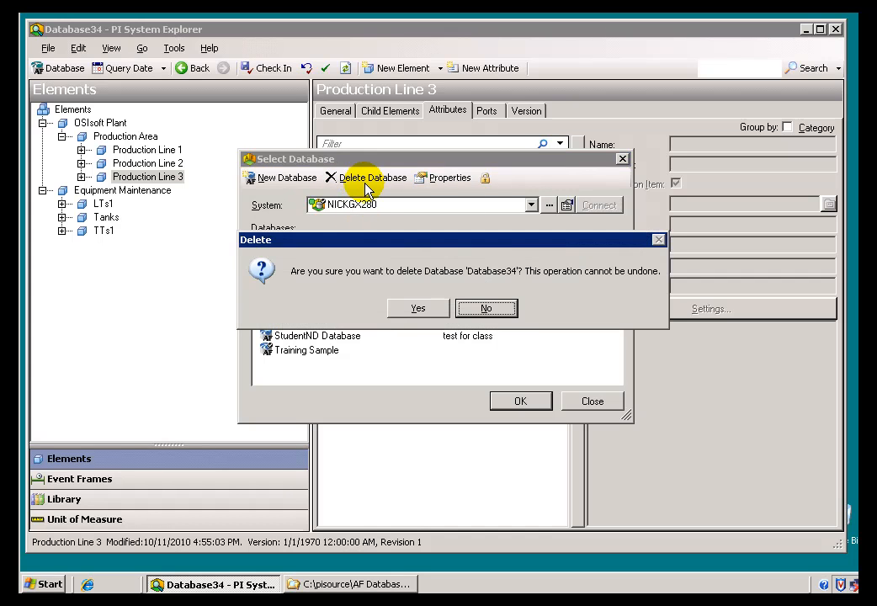
{"action": "left_click", "coordinate": [423, 307]}
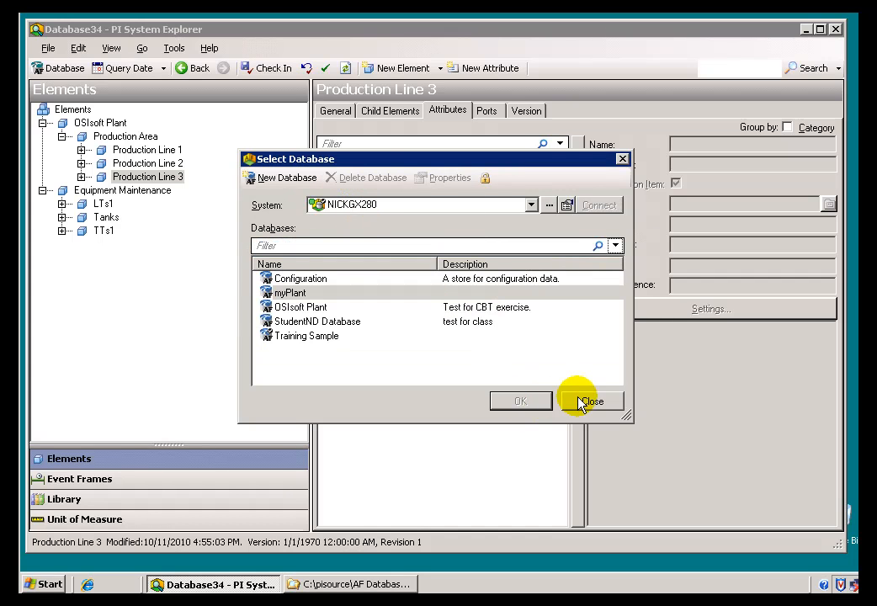
{"action": "left_click", "coordinate": [261, 307]}
{"action": "left_click", "coordinate": [515, 401]}
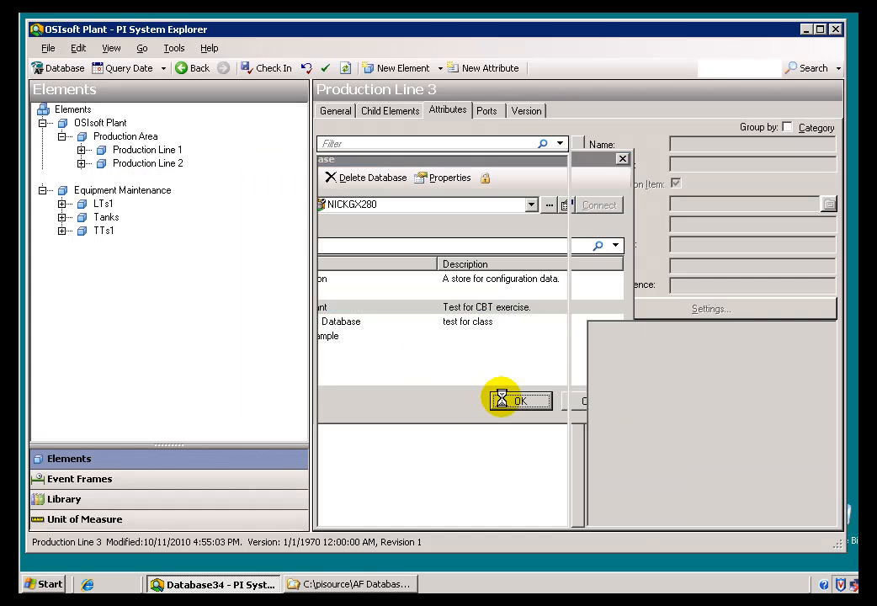
Expand the OSIsoft Plant and Equipment Maintenance elements and view the attributes of Mixing Tank 1 under Tanks.
{"action": "left_click", "coordinate": [42, 123]}
{"action": "left_click", "coordinate": [43, 151]}
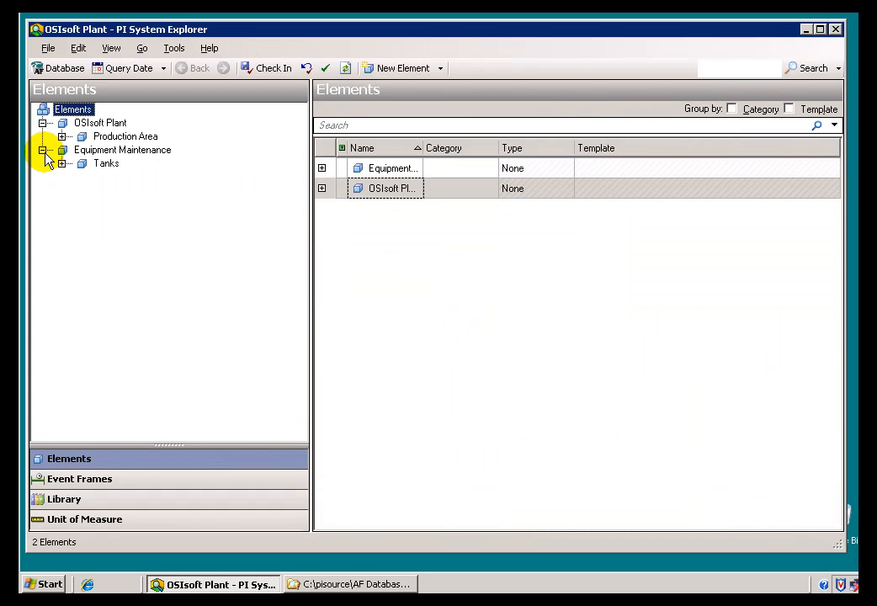
{"action": "left_click", "coordinate": [105, 137]}
{"action": "left_click", "coordinate": [61, 163]}
{"action": "left_click", "coordinate": [106, 164]}
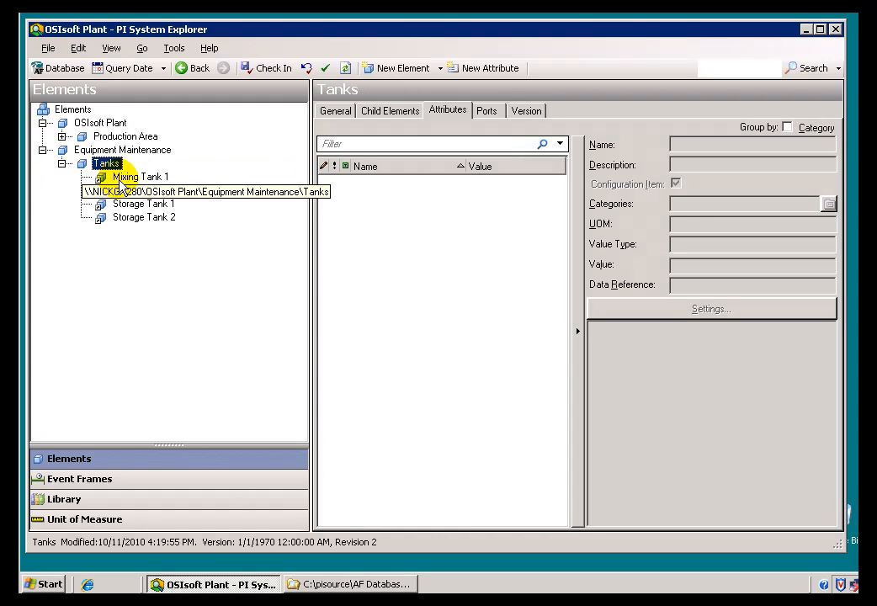
{"action": "left_click", "coordinate": [127, 177]}
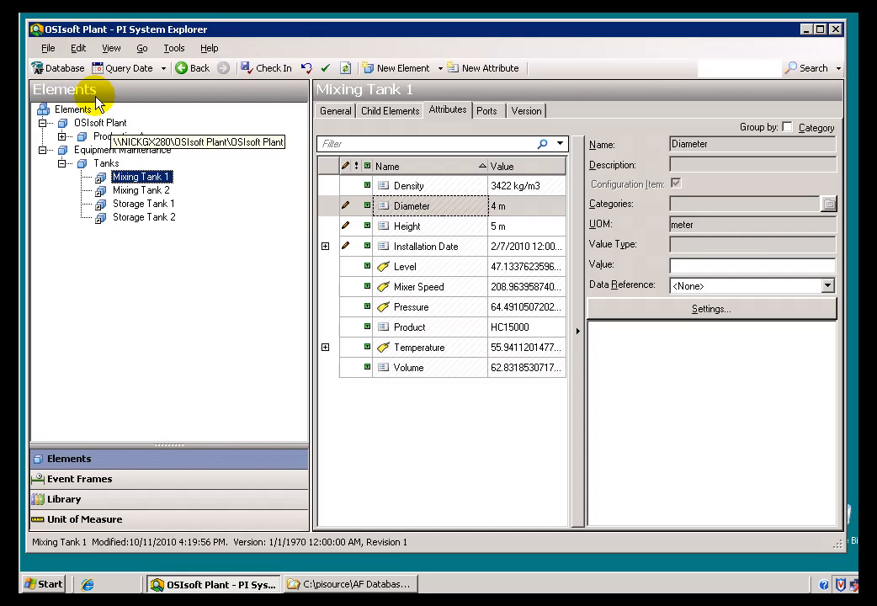
{"action": "left_click", "coordinate": [47, 49]}
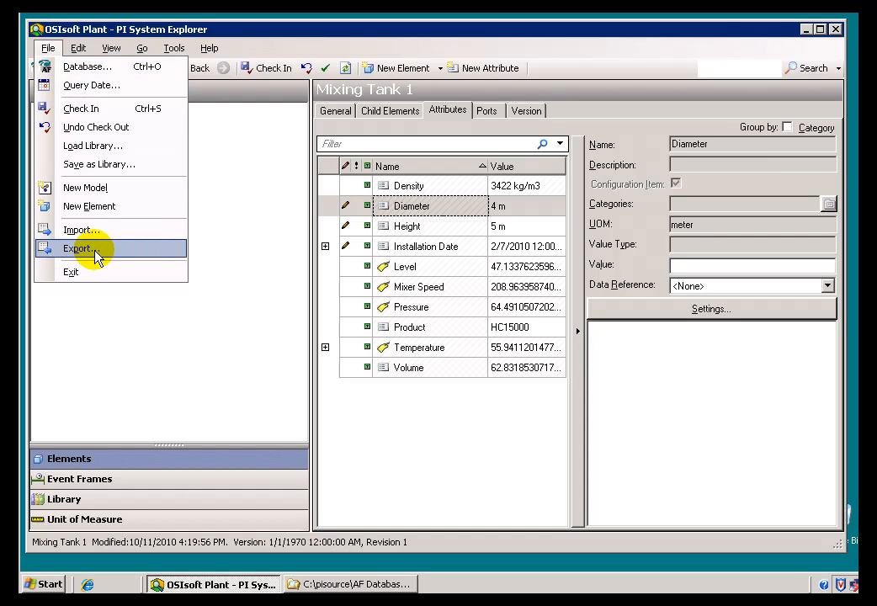
{"action": "left_click", "coordinate": [237, 243]}
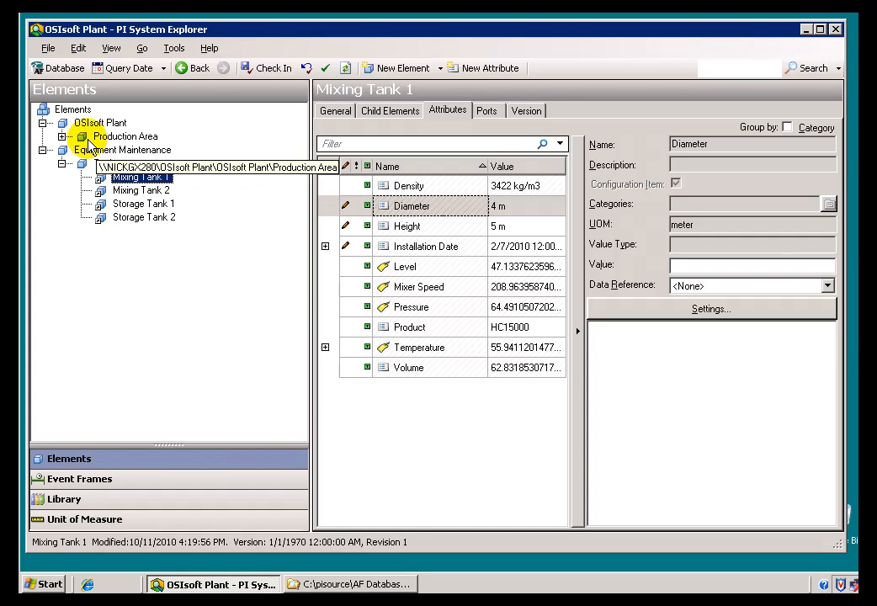
Expand Production Area to Production Line 1 and view the attributes of its Mixing Tank 1 element.
{"action": "left_click", "coordinate": [62, 136]}
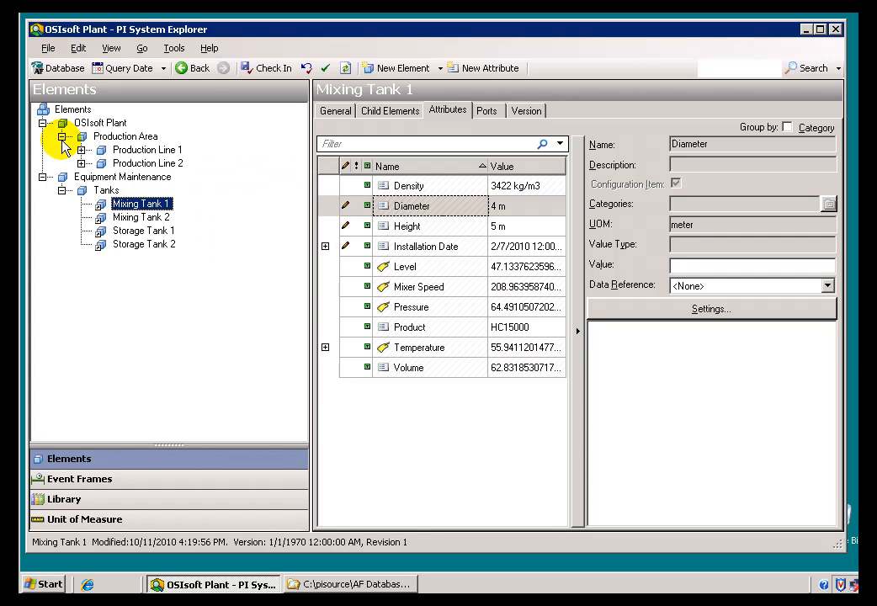
{"action": "left_click", "coordinate": [125, 151]}
{"action": "left_click", "coordinate": [81, 150]}
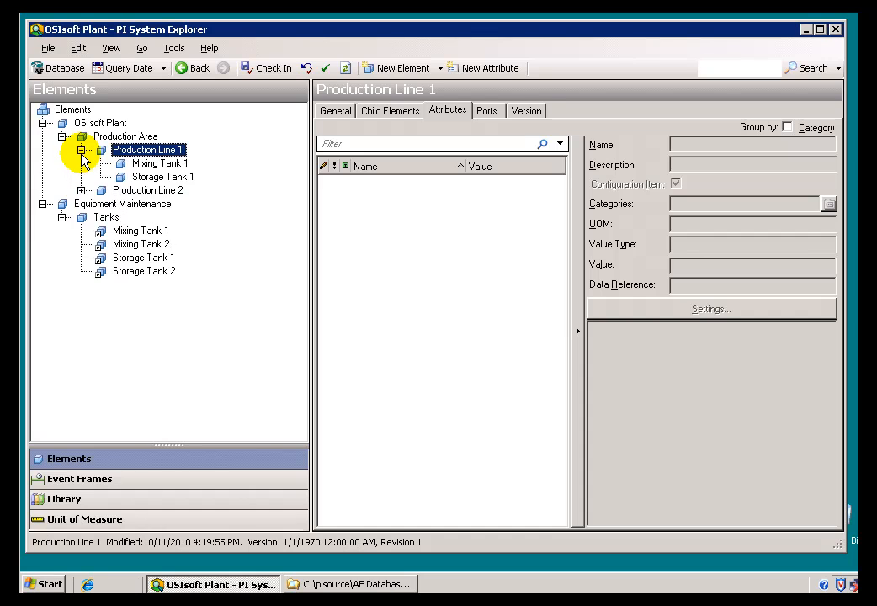
{"action": "left_click", "coordinate": [154, 165]}
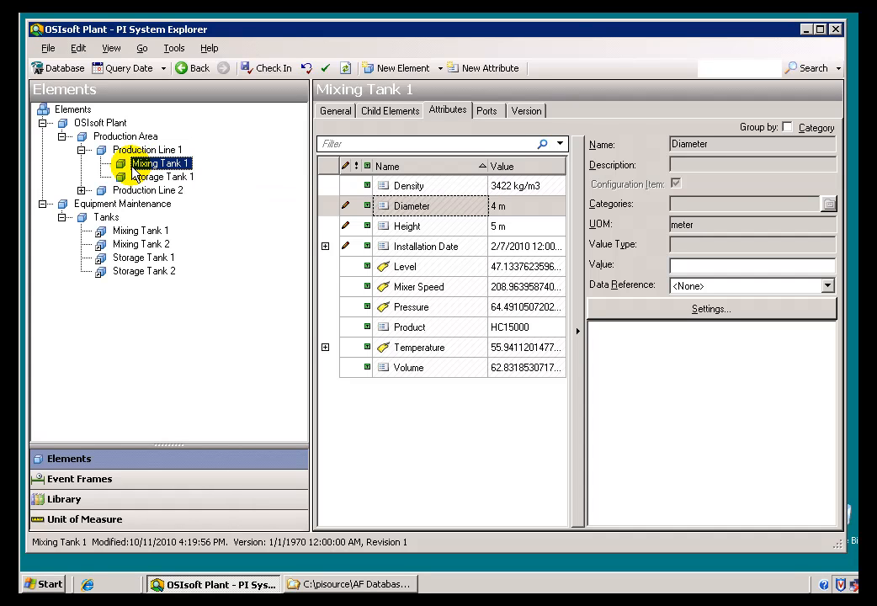
Examine the export options and proposed file name for the Mixing Tank 1 element of Production Line 1, without exporting it.
{"action": "right_click", "coordinate": [128, 167]}
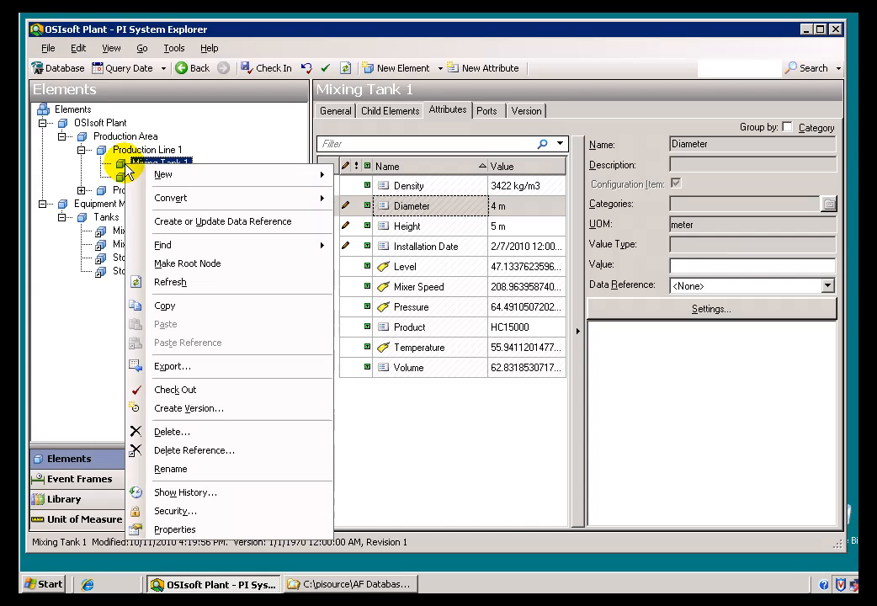
{"action": "left_click", "coordinate": [186, 368]}
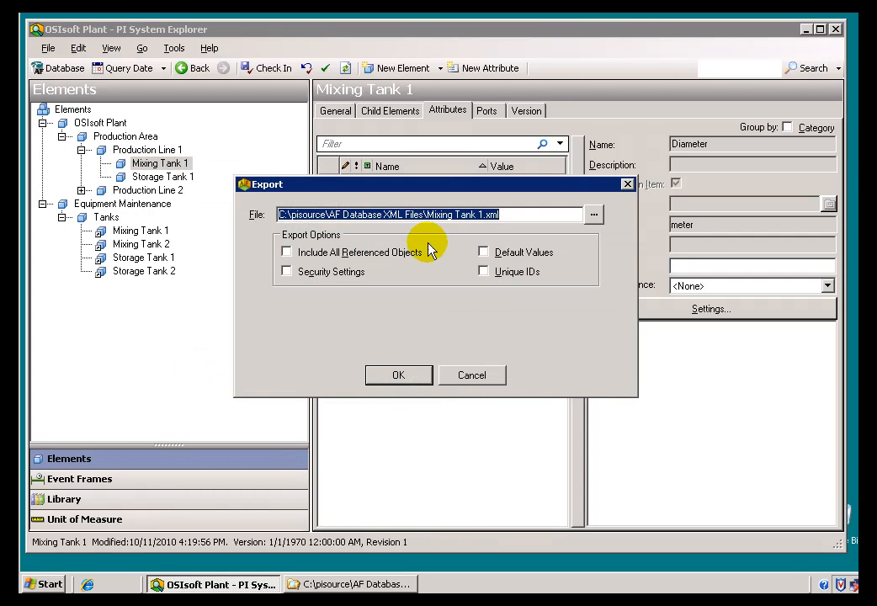
{"action": "left_click", "coordinate": [376, 216]}
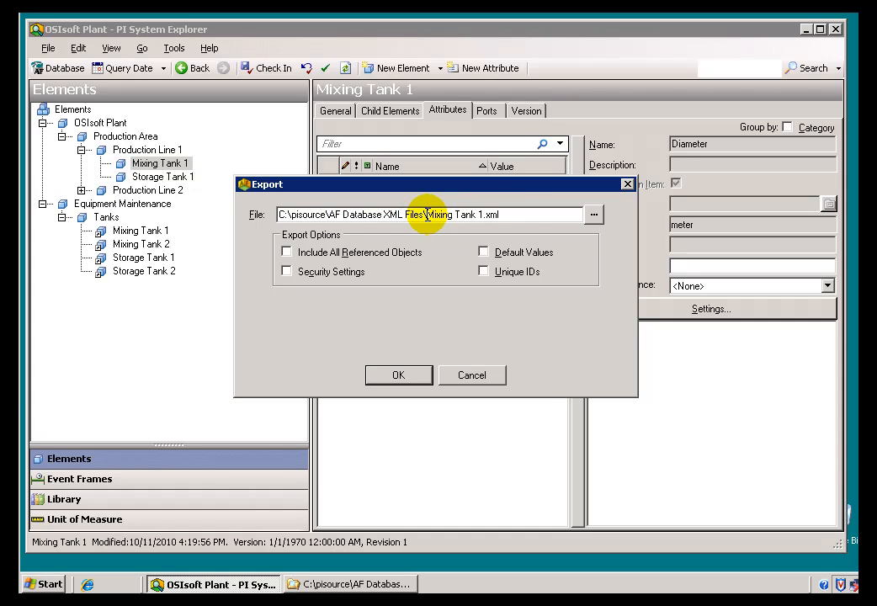
{"action": "left_click_drag", "start_coordinate": [428, 215], "coordinate": [524, 216]}
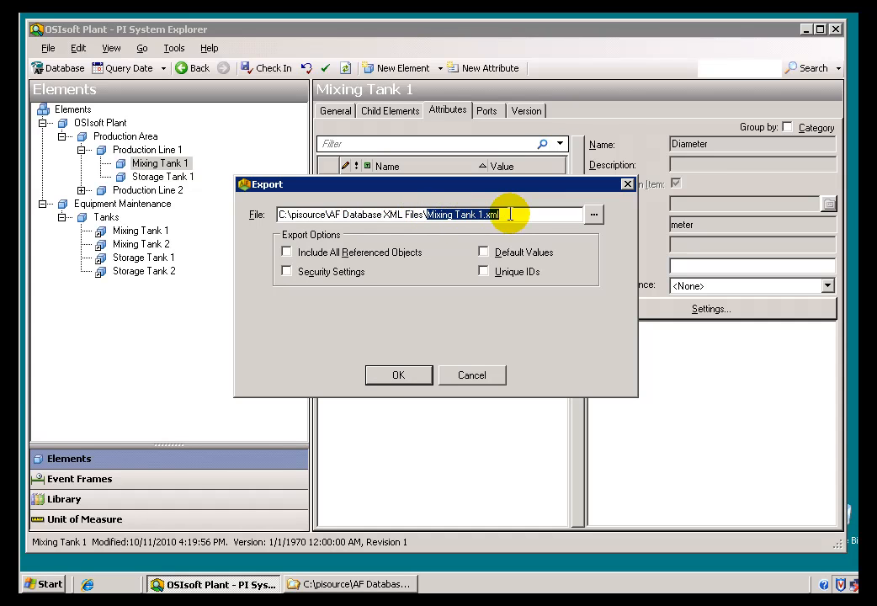
{"action": "left_click", "coordinate": [468, 379]}
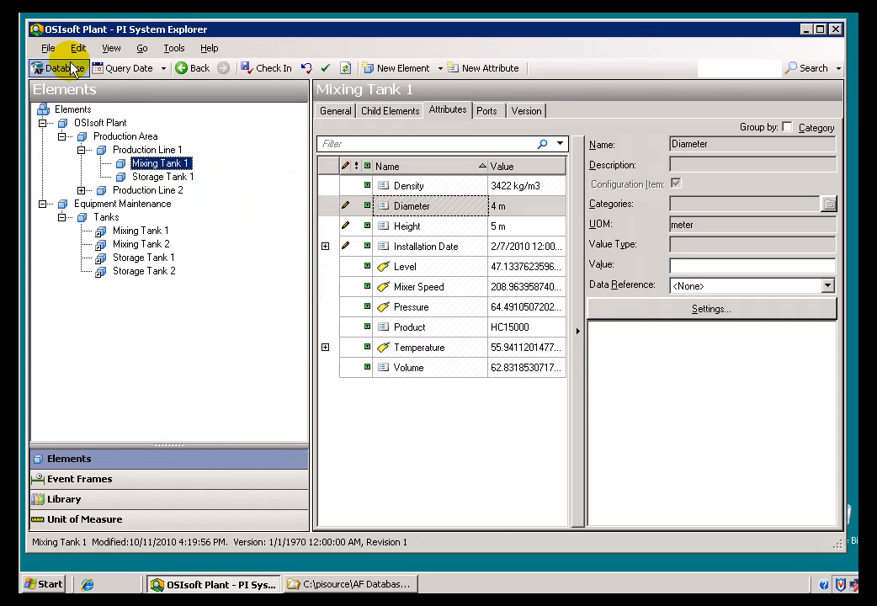
Check the file name proposed for exporting the whole OSIsoft Plant database, and leave without exporting.
{"action": "left_click", "coordinate": [48, 49]}
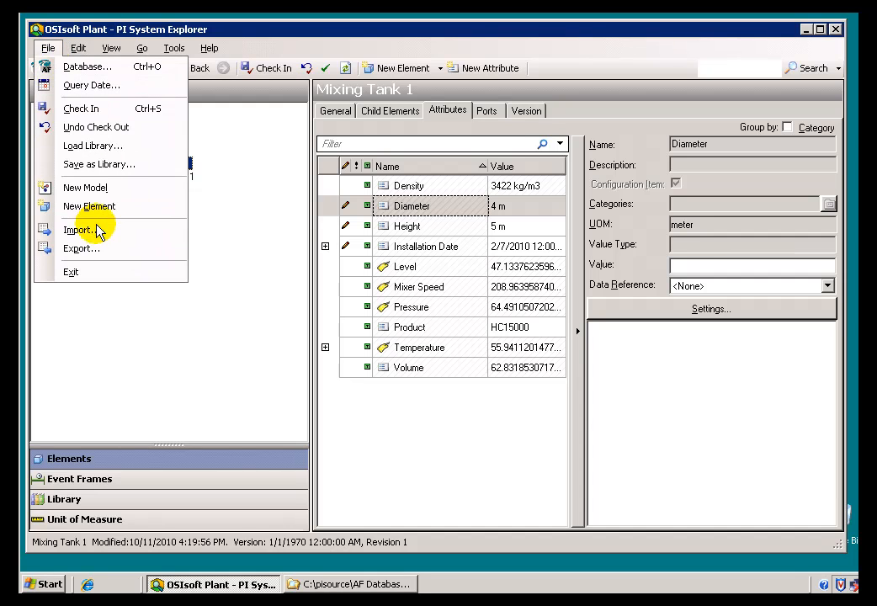
{"action": "left_click", "coordinate": [82, 246]}
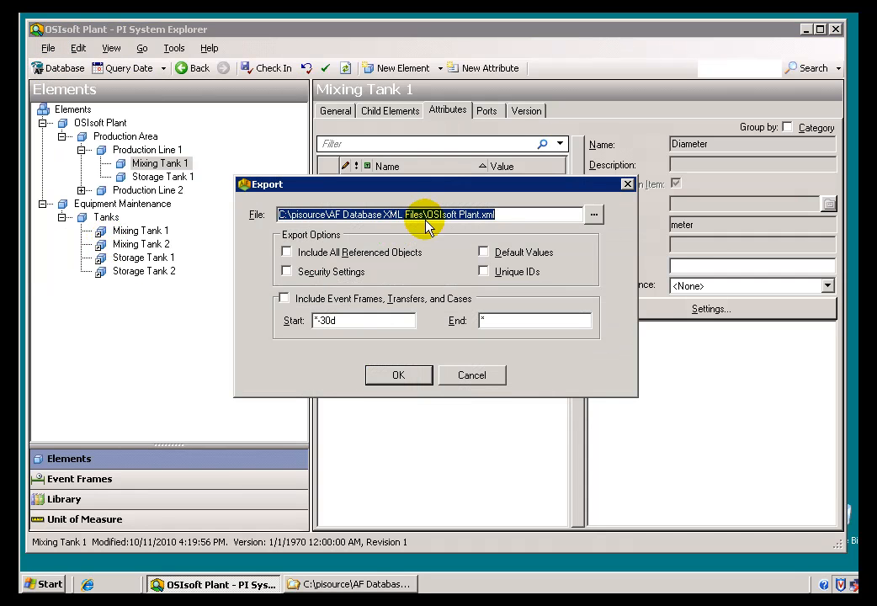
{"action": "left_click_drag", "start_coordinate": [425, 215], "coordinate": [473, 224]}
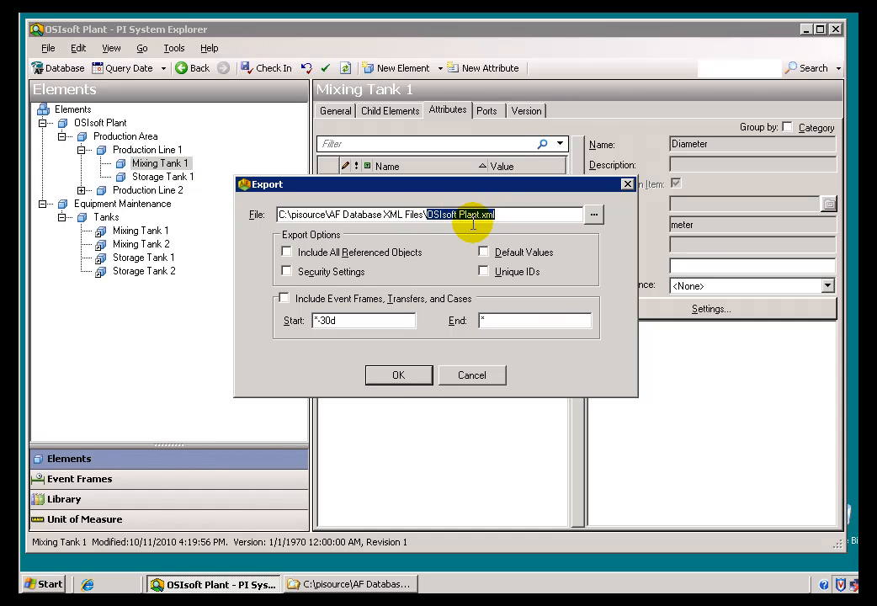
{"action": "left_click", "coordinate": [464, 377]}
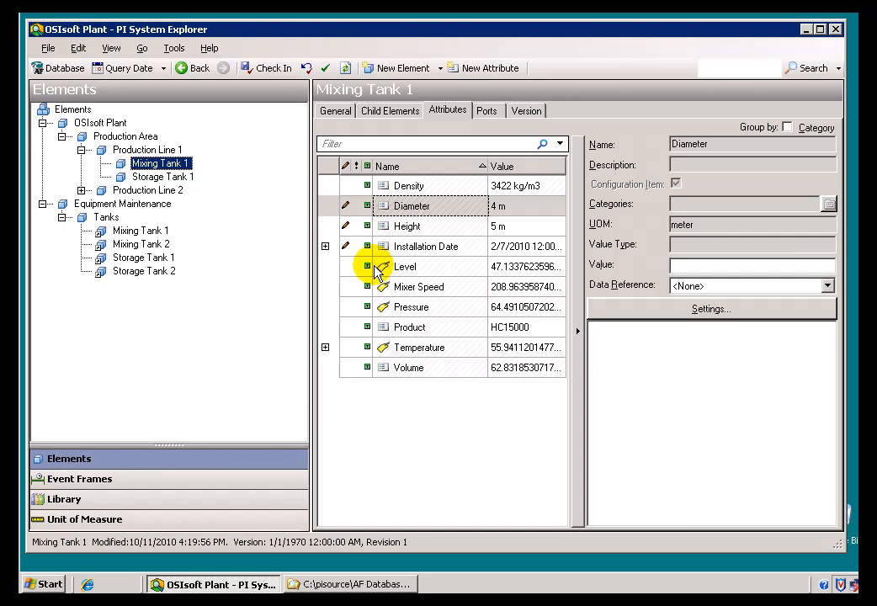
Inspect the Include All Referenced Objects option in the database export settings, and close them without exporting.
{"action": "key", "text": "alt+f"}
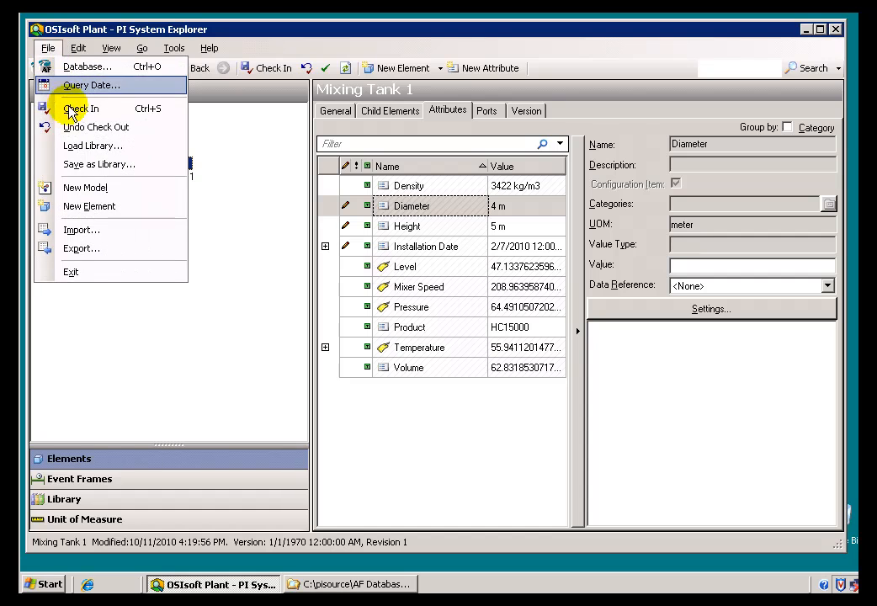
{"action": "left_click", "coordinate": [91, 259]}
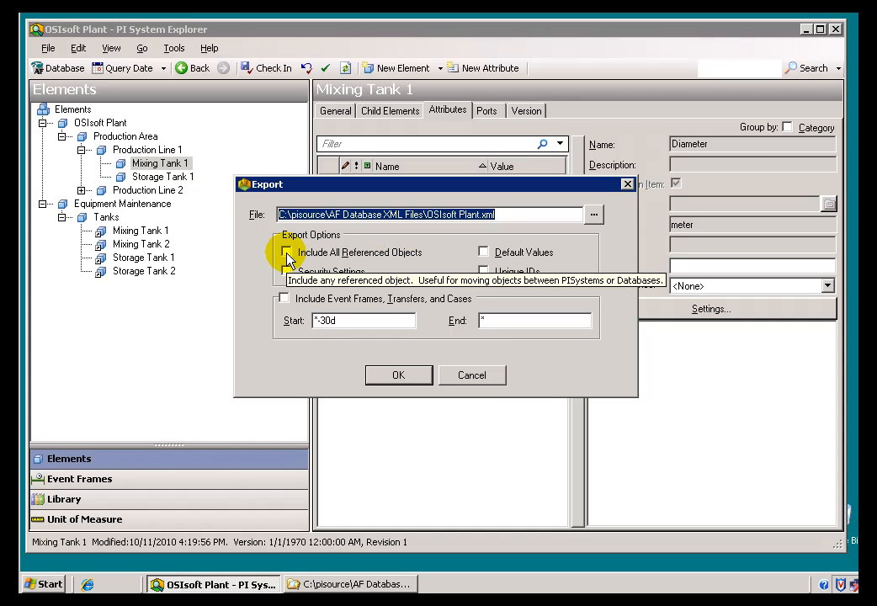
{"action": "left_click", "coordinate": [472, 375]}
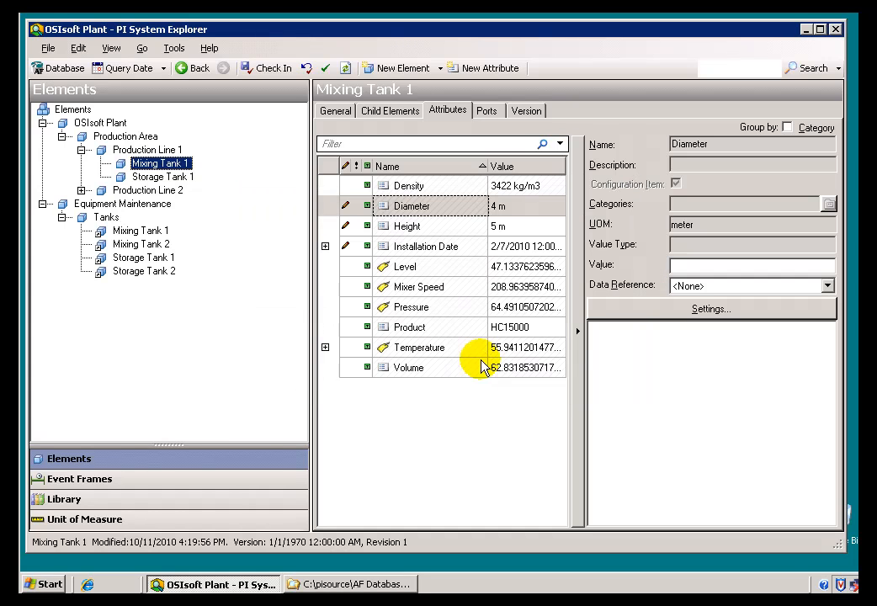
Try the Include All Referenced Objects option in the export settings of Production Line 1's Mixing Tank 1, and leave without exporting.
{"action": "right_click", "coordinate": [135, 164]}
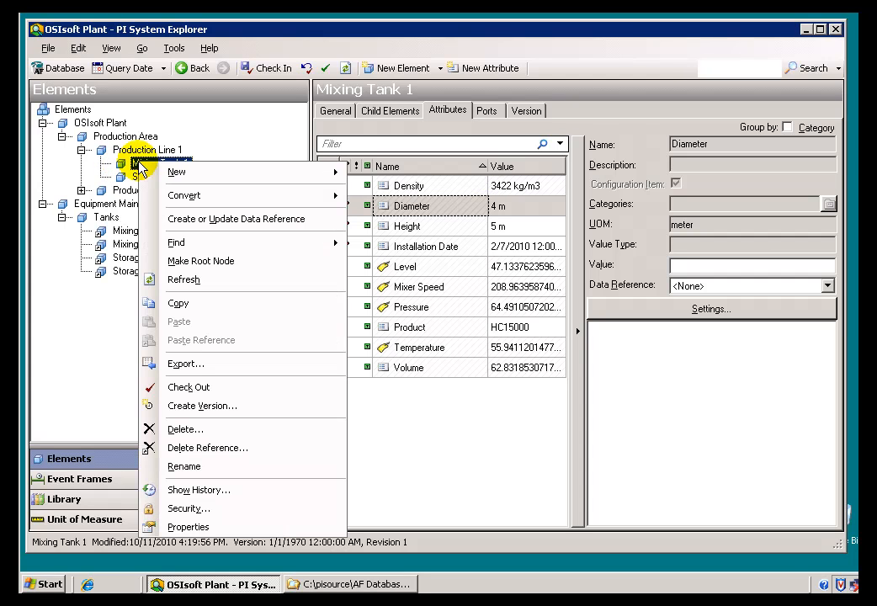
{"action": "left_click", "coordinate": [210, 368]}
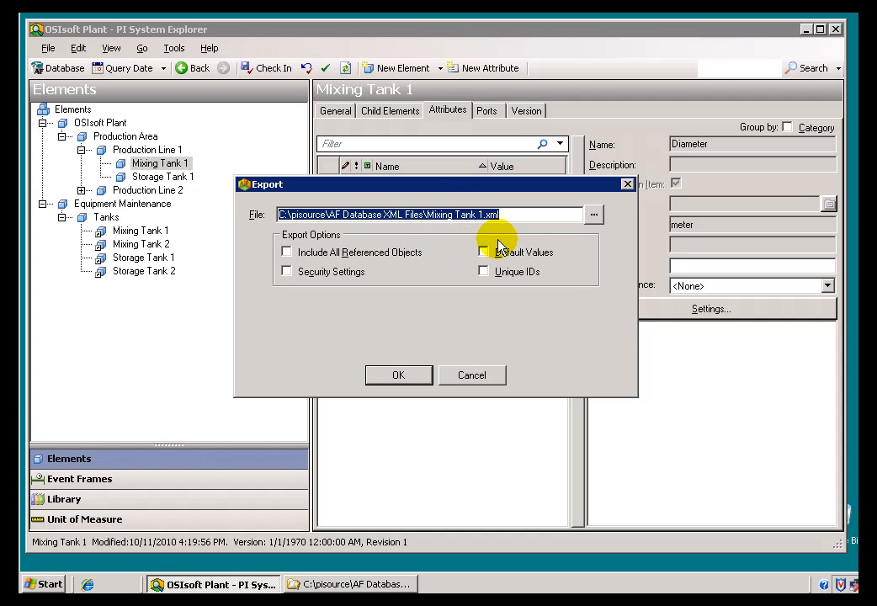
{"action": "left_click", "coordinate": [287, 253]}
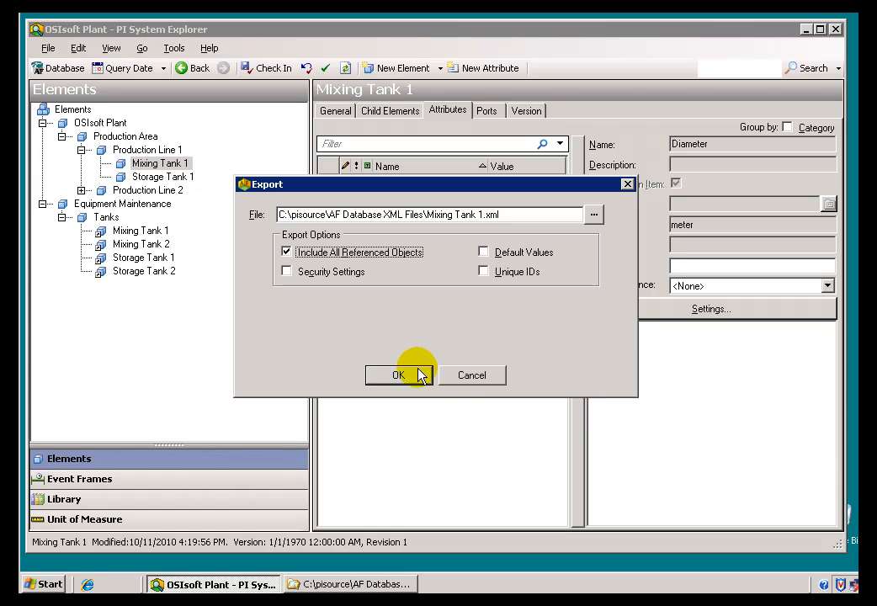
{"action": "left_click", "coordinate": [469, 381]}
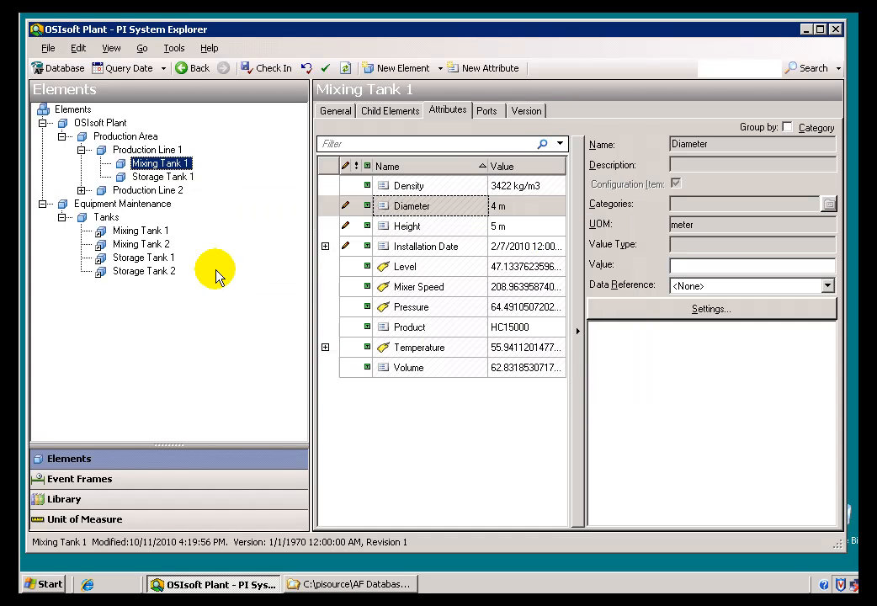
Examine the Include All Referenced Objects, Security Settings and Default Values options for exporting the whole database, and leave without exporting.
{"action": "left_click", "coordinate": [48, 50]}
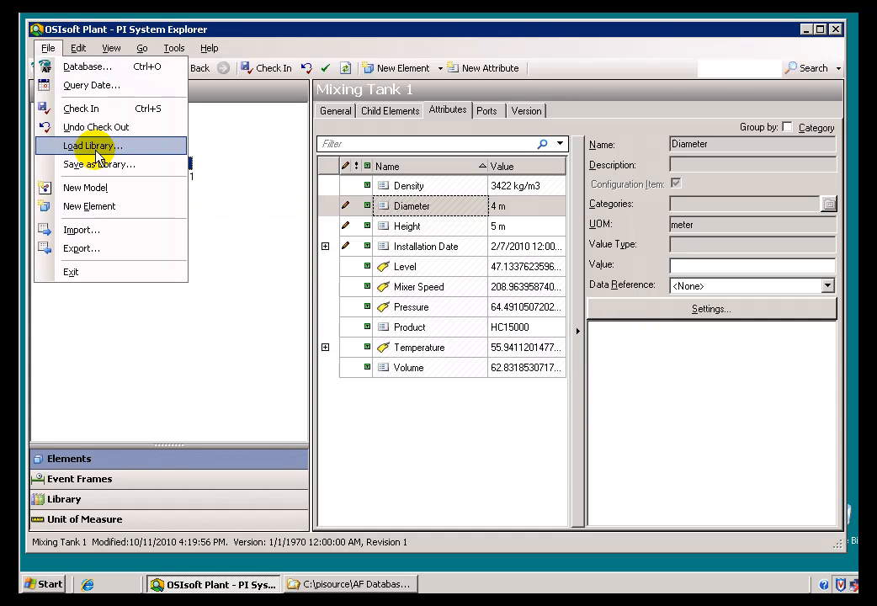
{"action": "left_click", "coordinate": [82, 250]}
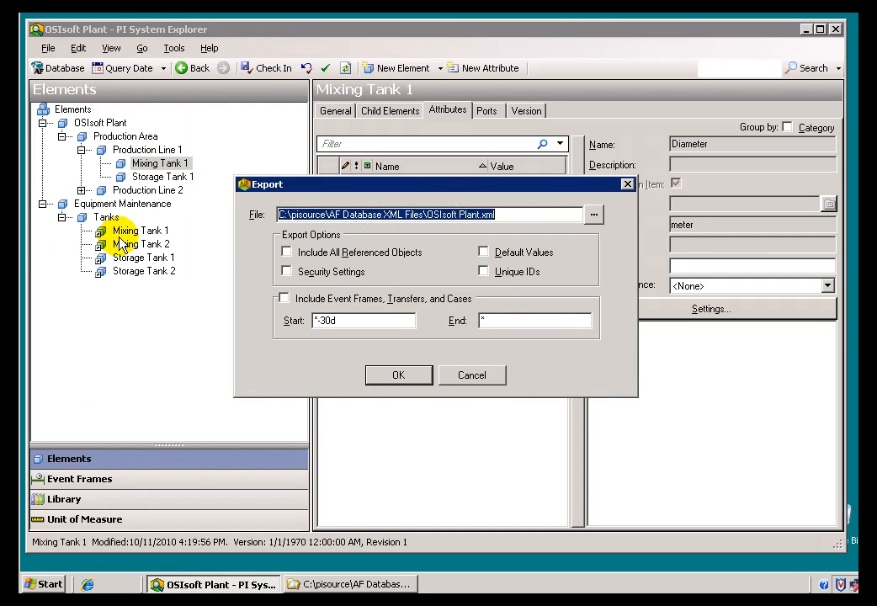
{"action": "left_click", "coordinate": [286, 253]}
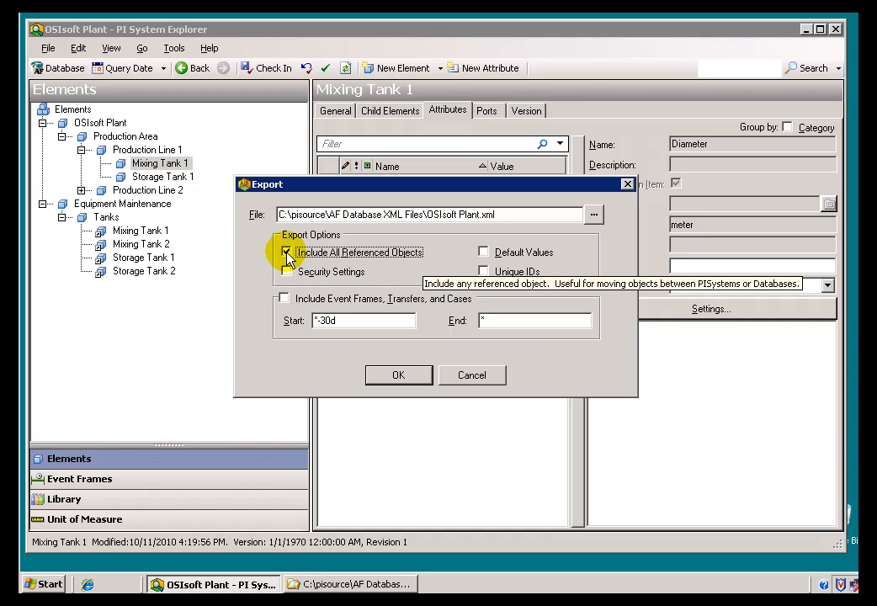
{"action": "left_click", "coordinate": [296, 276]}
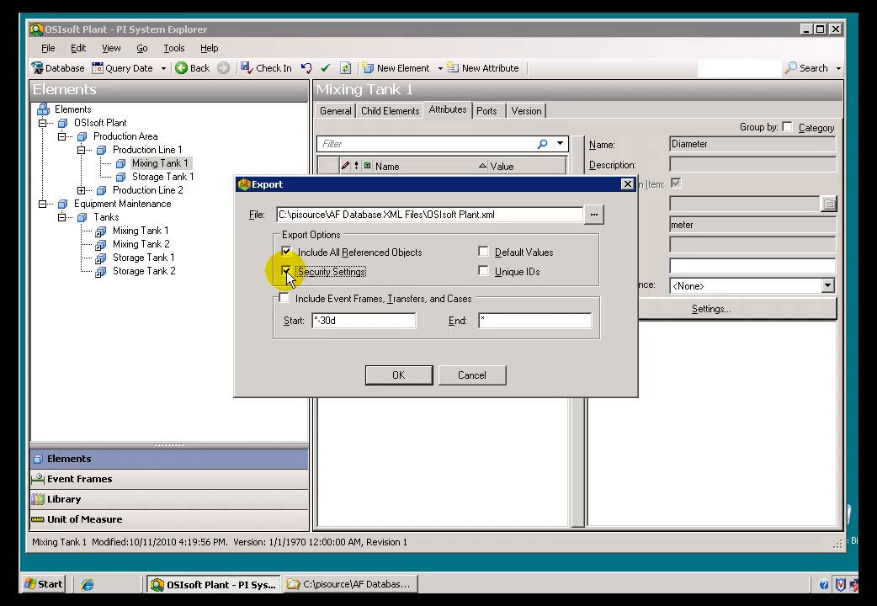
{"action": "left_click", "coordinate": [484, 252]}
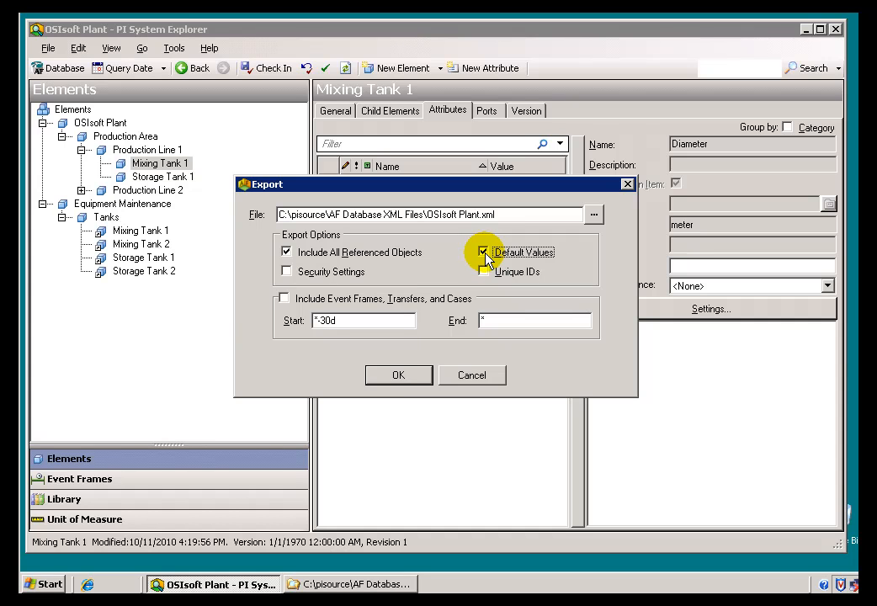
{"action": "left_click", "coordinate": [469, 376]}
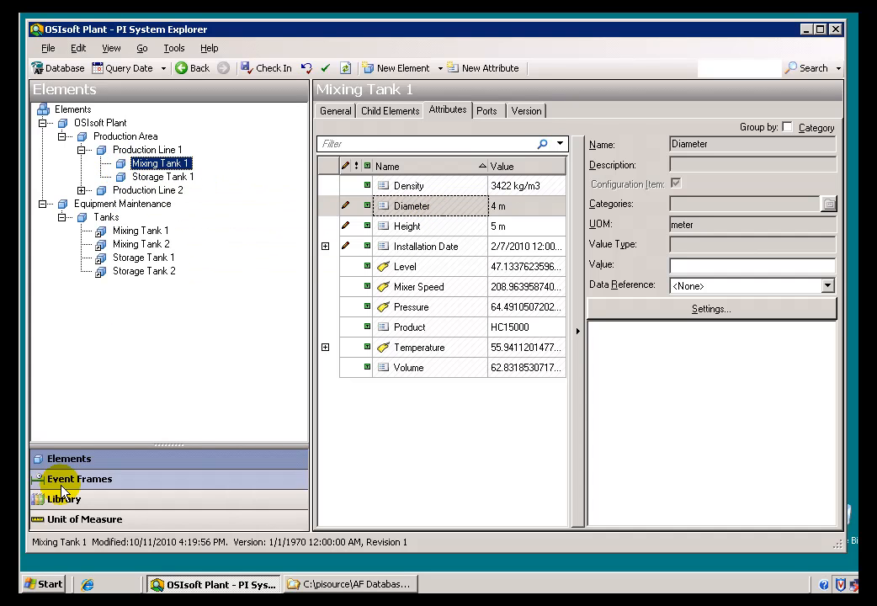
In the library, expand Element Templates down to Generic Tank Template and view the attributes of the first template beneath it.
{"action": "left_click", "coordinate": [89, 494]}
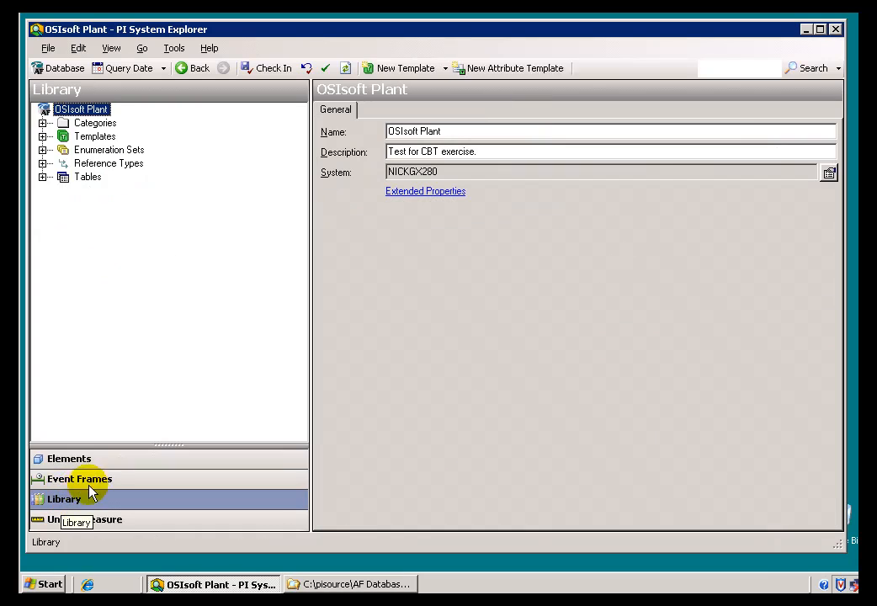
{"action": "left_click", "coordinate": [42, 137]}
{"action": "left_click", "coordinate": [61, 150]}
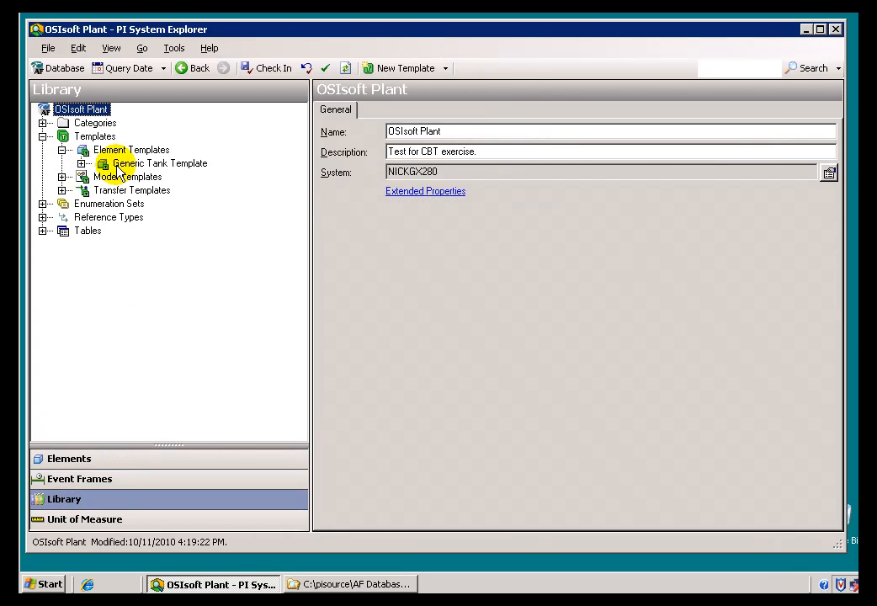
{"action": "left_click", "coordinate": [81, 163]}
{"action": "left_click", "coordinate": [153, 179]}
{"action": "left_click", "coordinate": [399, 111]}
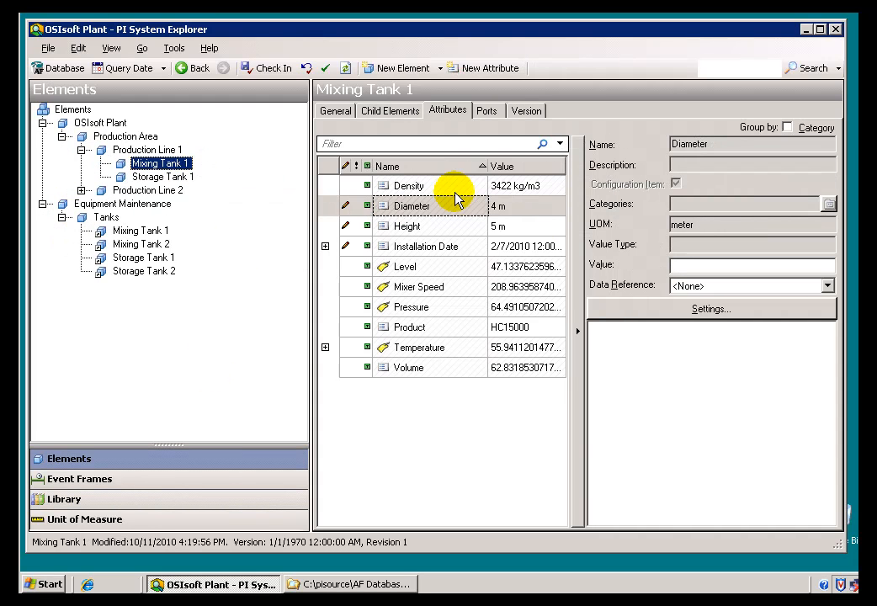
Compare the Diameter attribute of Mixing Tank 1 with that of Mixing Tank 2 under Production Line 2.
{"action": "mouse_move", "coordinate": [501, 216]}
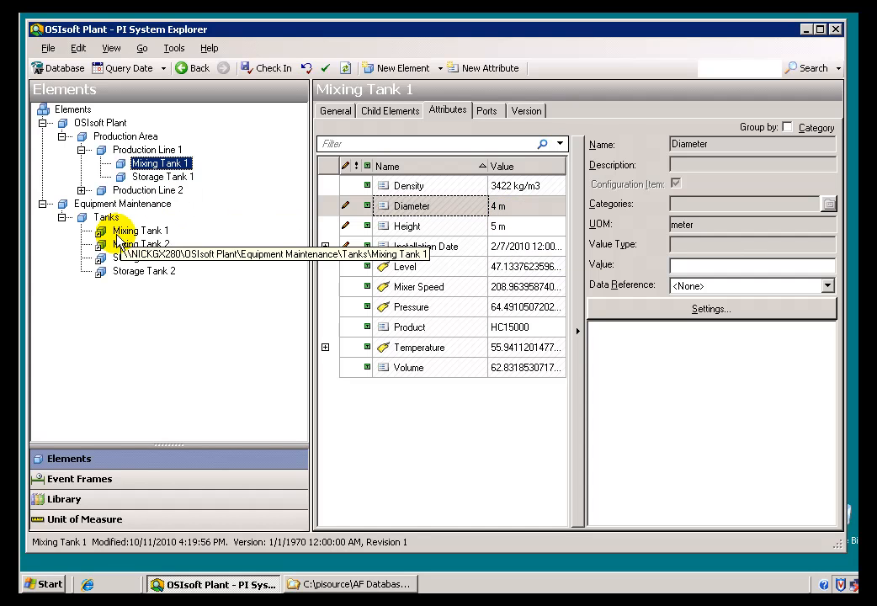
{"action": "left_click", "coordinate": [81, 191]}
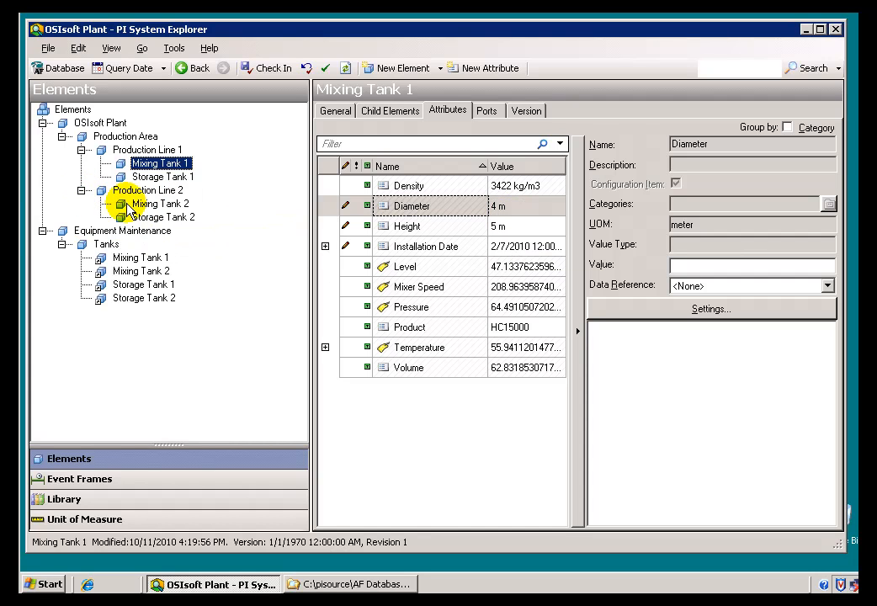
{"action": "left_click", "coordinate": [127, 203]}
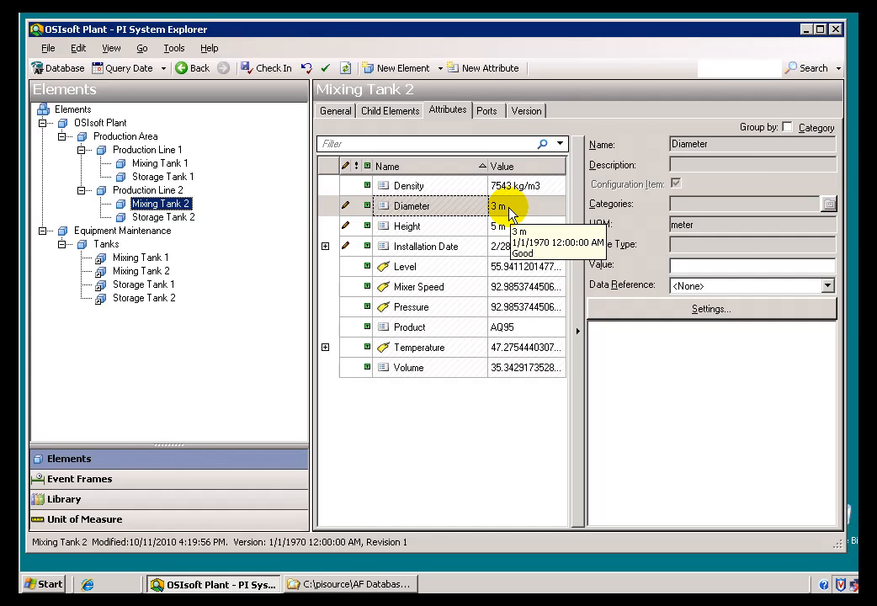
Read the Default Values option's description in the database export settings without exporting, and view the attributes of Production Line 1's Mixing Tank 1 and Storage Tank 1.
{"action": "left_click", "coordinate": [48, 49]}
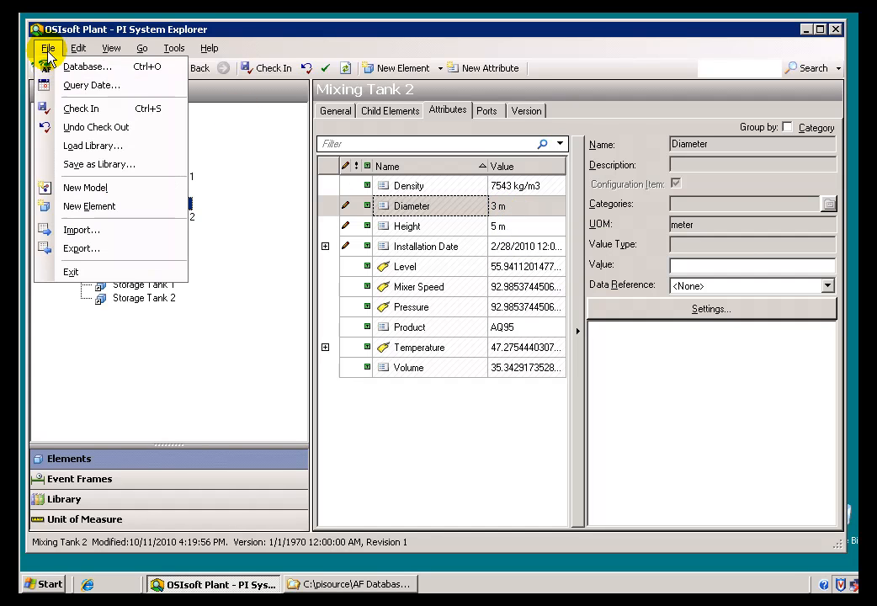
{"action": "left_click", "coordinate": [99, 250]}
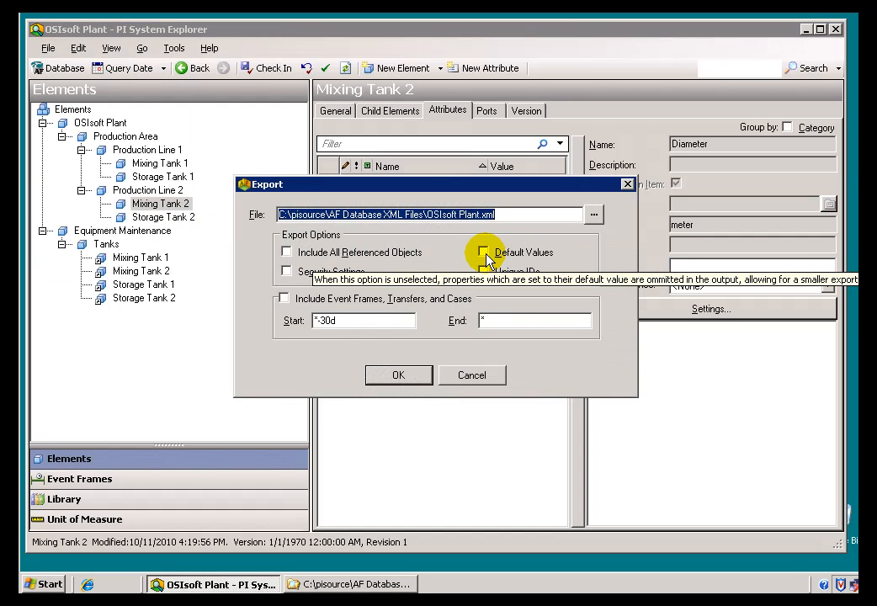
{"action": "left_click", "coordinate": [493, 376]}
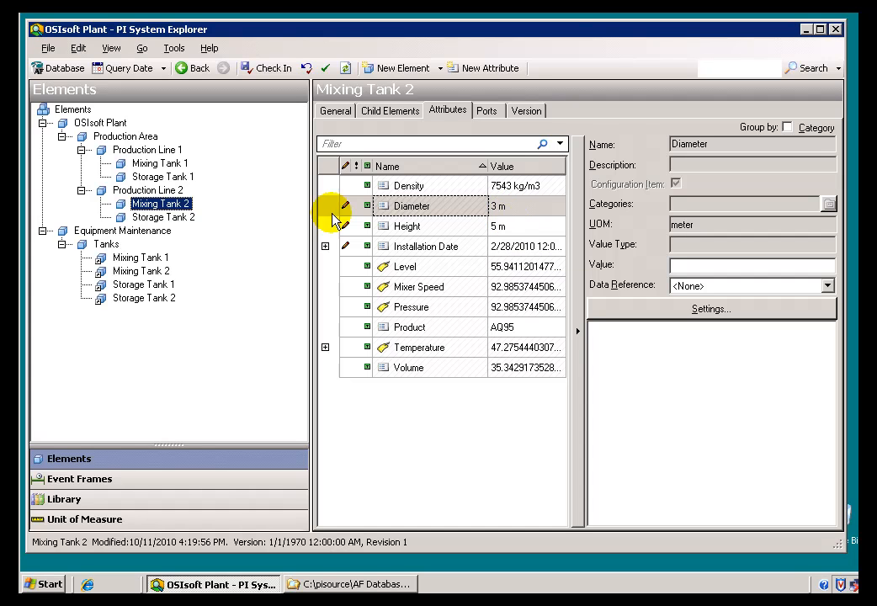
{"action": "left_click", "coordinate": [153, 165]}
{"action": "left_click", "coordinate": [145, 177]}
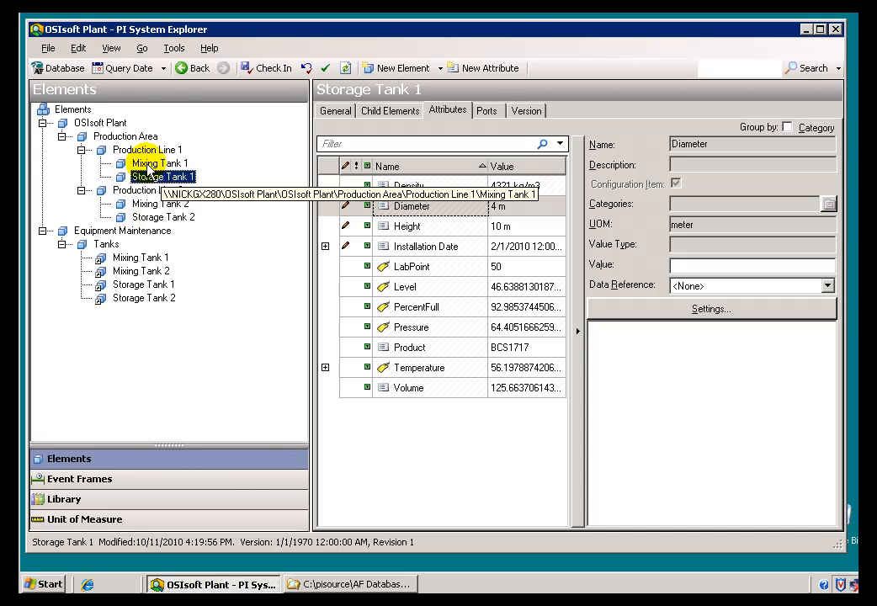
Set up an export of the whole database with Include All Referenced Objects as the only enabled option.
{"action": "left_click", "coordinate": [48, 48]}
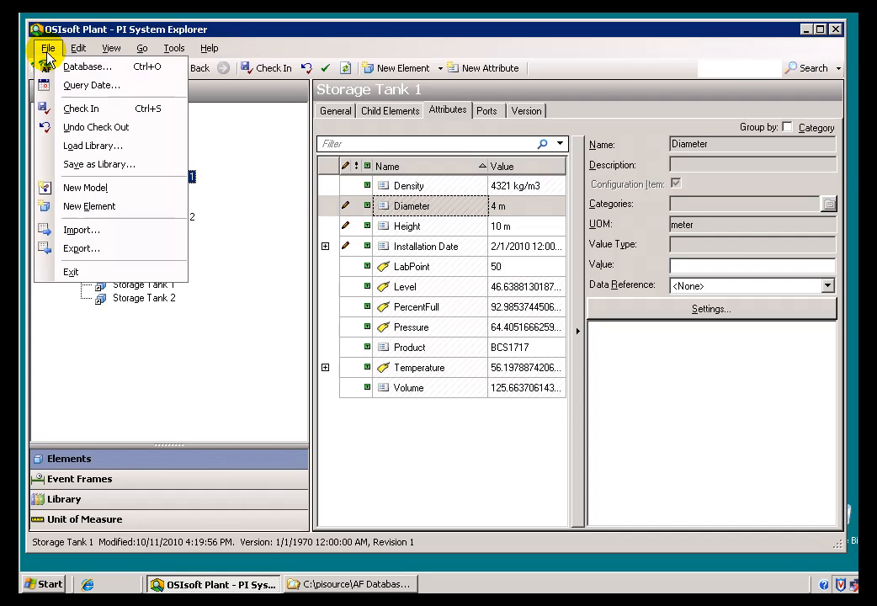
{"action": "left_click", "coordinate": [84, 248]}
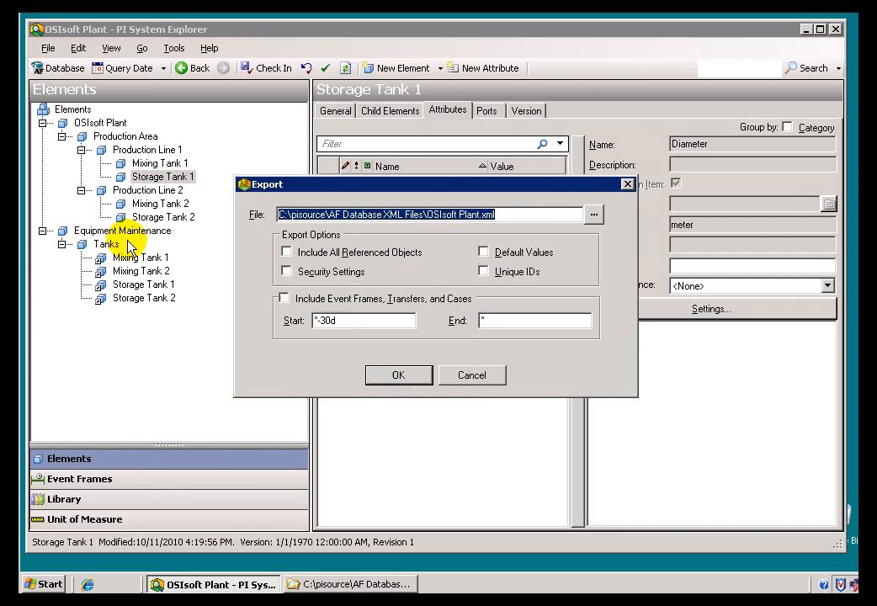
{"action": "left_click", "coordinate": [483, 253]}
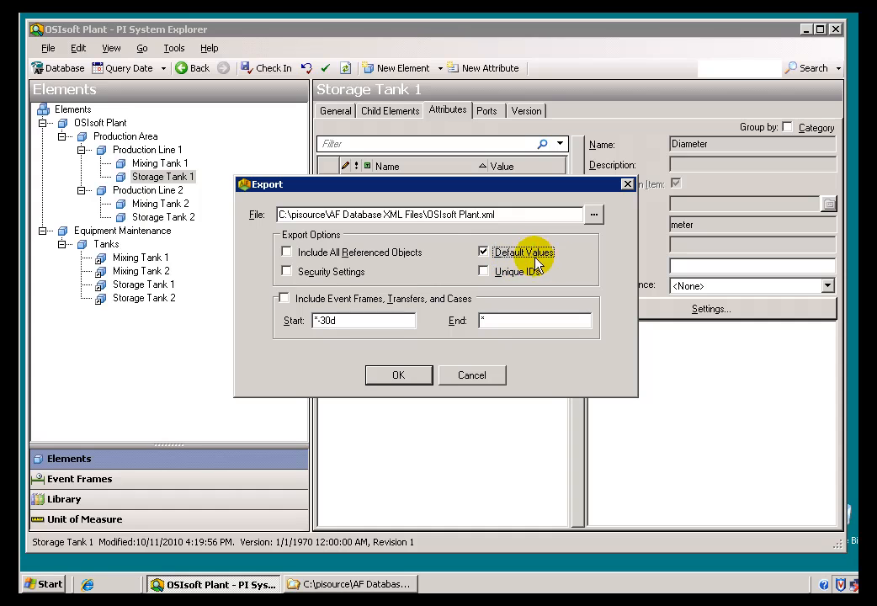
{"action": "left_click", "coordinate": [287, 251]}
{"action": "left_click", "coordinate": [483, 252]}
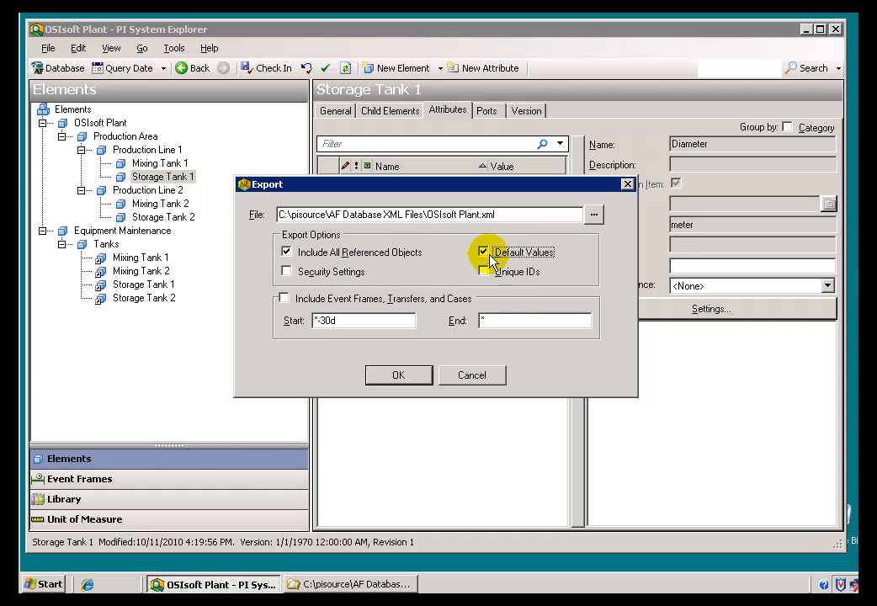
{"action": "left_click", "coordinate": [488, 254]}
{"action": "left_click", "coordinate": [483, 272]}
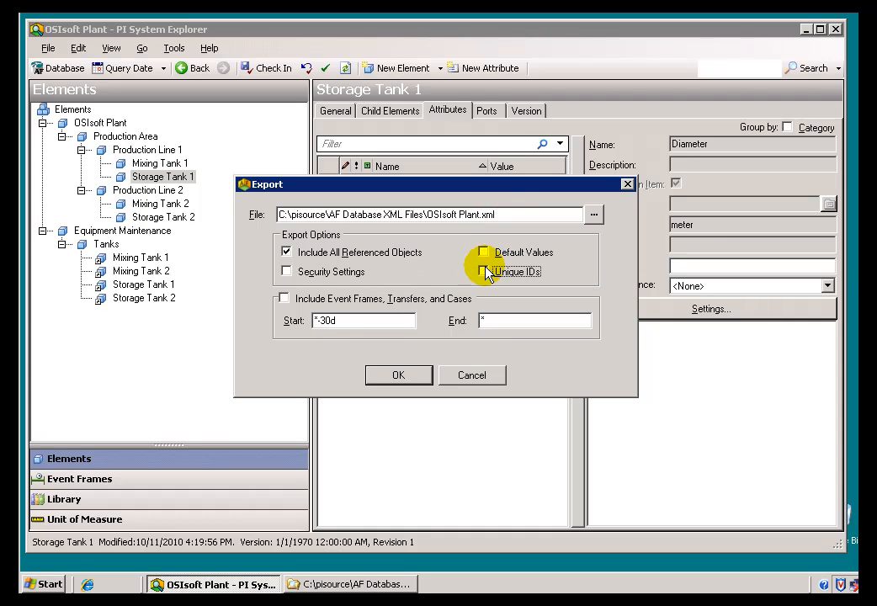
{"action": "mouse_move", "coordinate": [485, 280]}
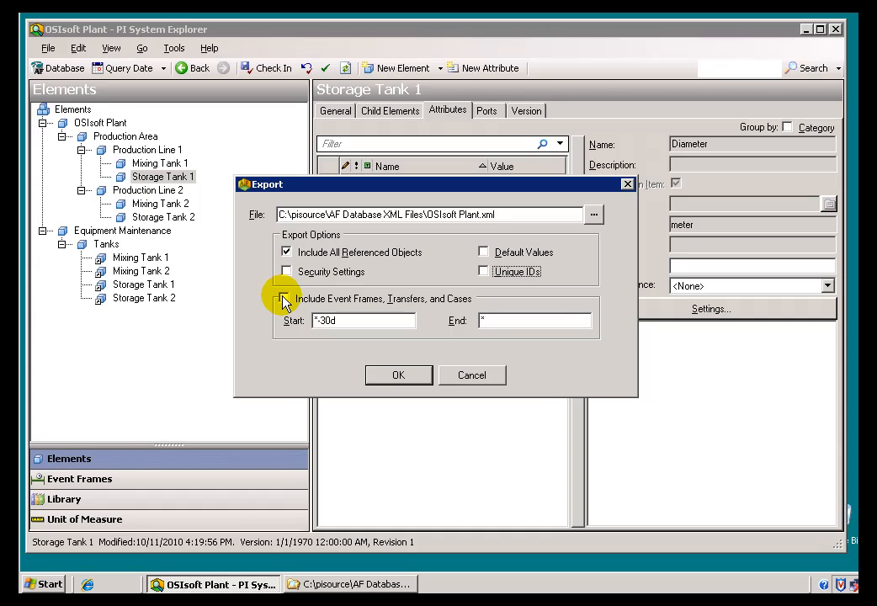
{"action": "left_click", "coordinate": [284, 299]}
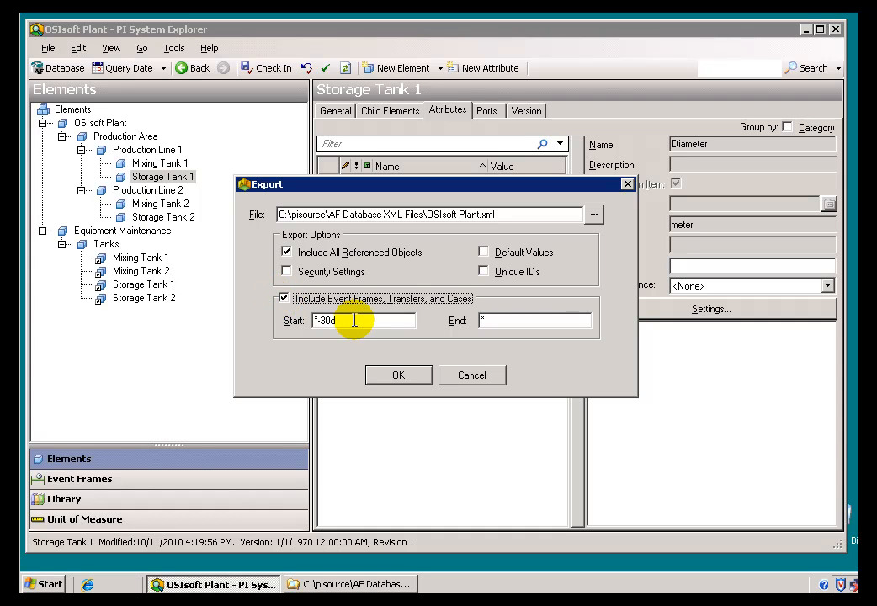
{"action": "left_click", "coordinate": [286, 299]}
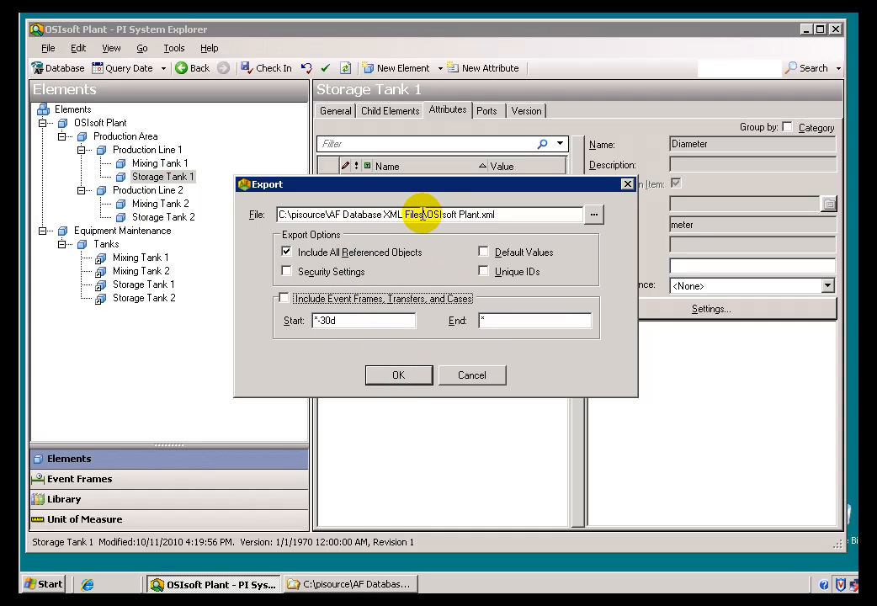
Change the export file name to 101011_OSIsoft Plant.xml, export the database to it, and dismiss the completed export report.
{"action": "left_click_drag", "start_coordinate": [426, 214], "coordinate": [472, 217]}
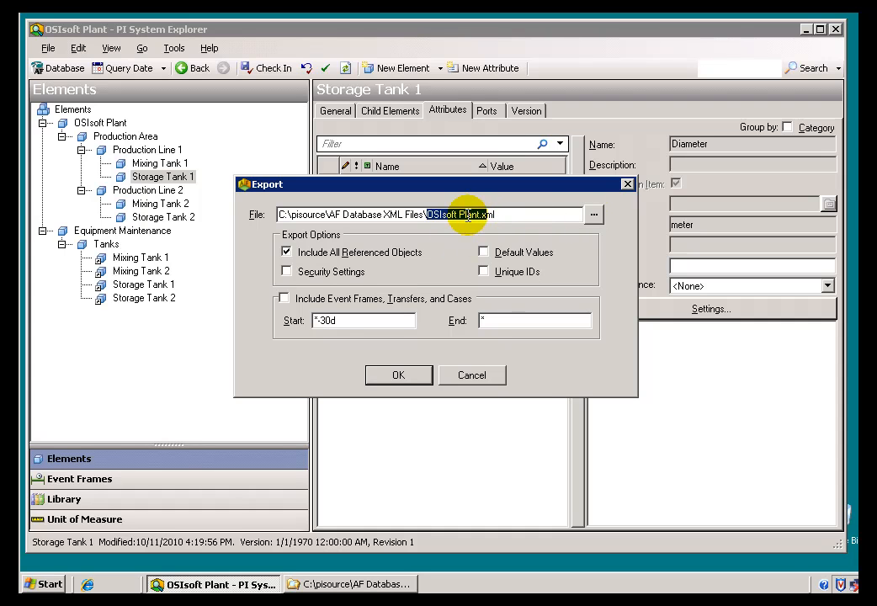
{"action": "left_click", "coordinate": [469, 215]}
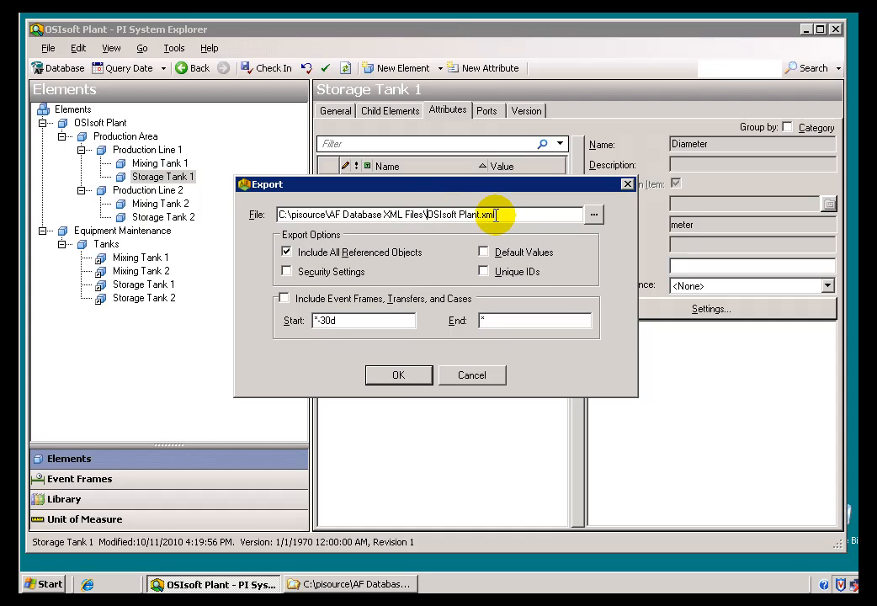
{"action": "type", "text": "101011_"}
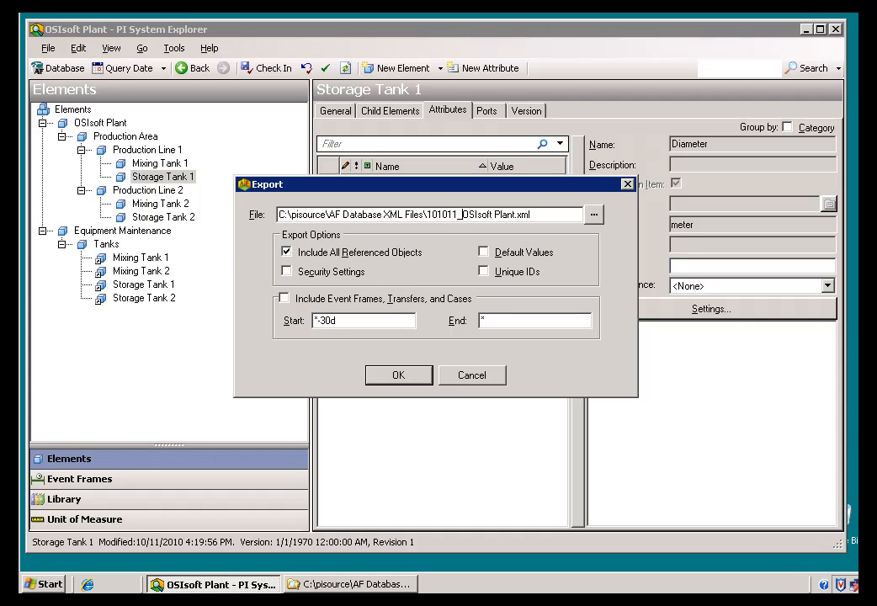
{"action": "left_click", "coordinate": [397, 375]}
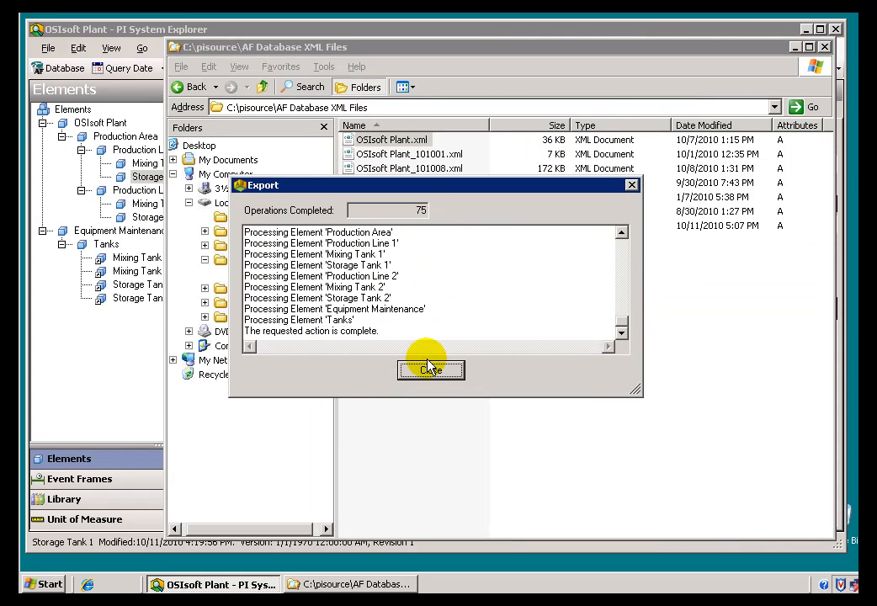
{"action": "left_click", "coordinate": [429, 372]}
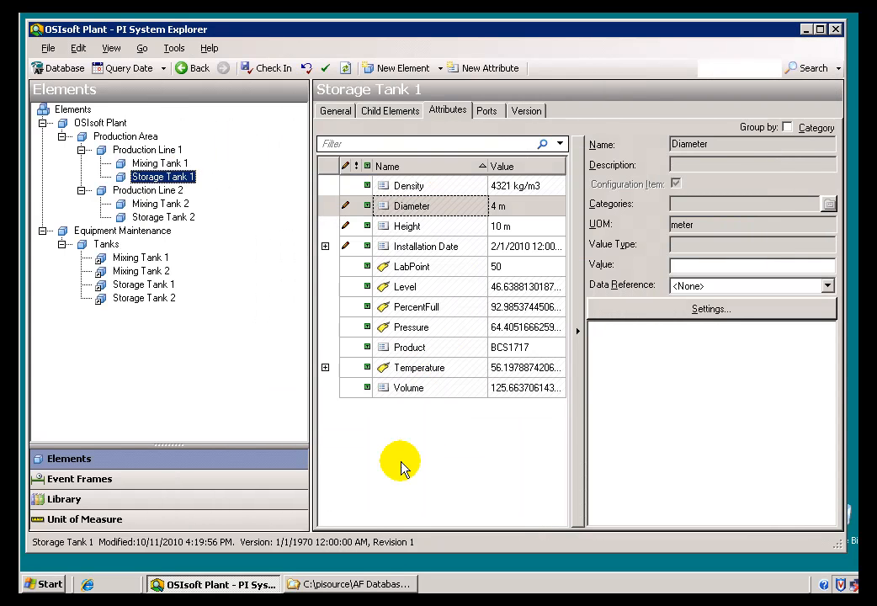
Switch to Windows Explorer and locate 101011_OSIsoft Plant.xml in the AF Database XML Files folder.
{"action": "left_click", "coordinate": [330, 582]}
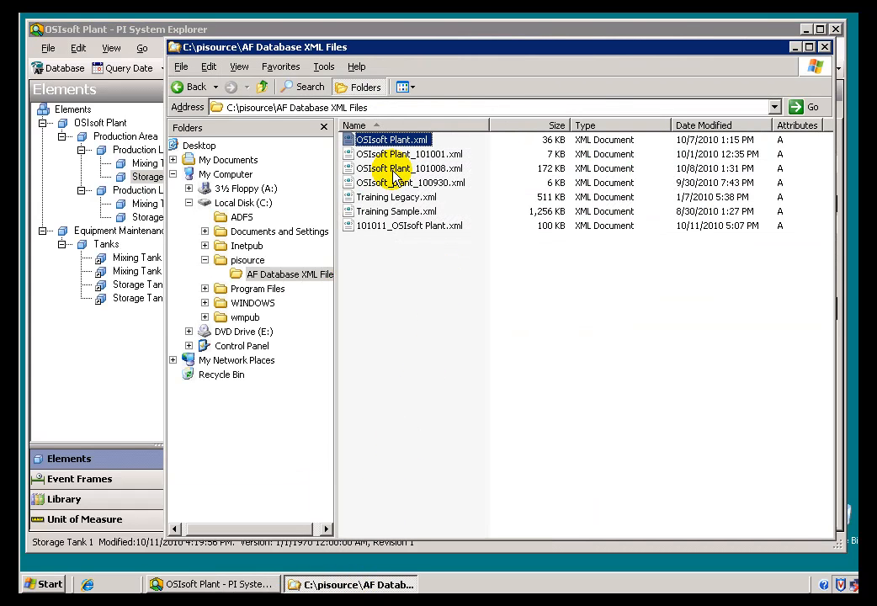
{"action": "left_click", "coordinate": [387, 235]}
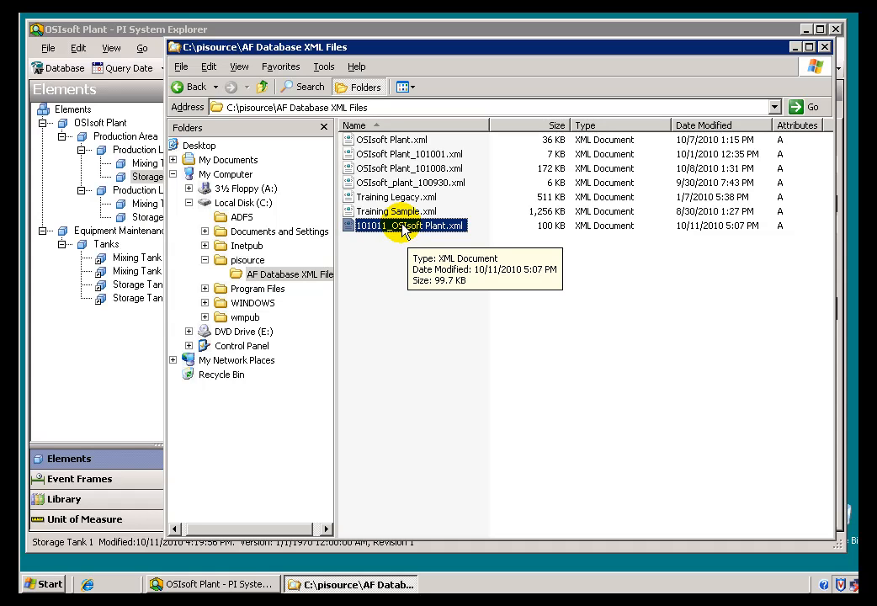
Switch back to PI System Explorer, delete Mixing Tank 1 from Production Line 1, and select the Mixing Tank 1 reference under Tanks.
{"action": "left_click", "coordinate": [136, 37]}
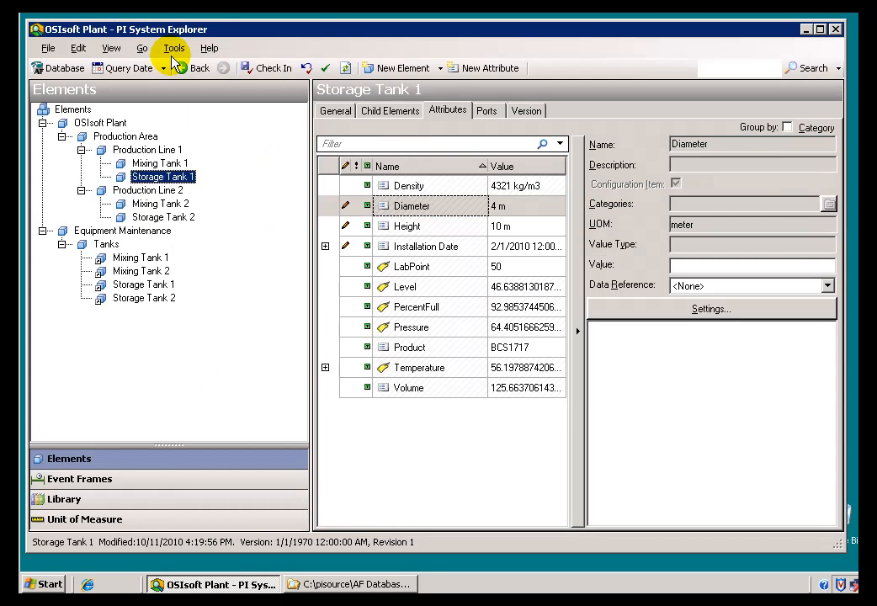
{"action": "left_click", "coordinate": [143, 163]}
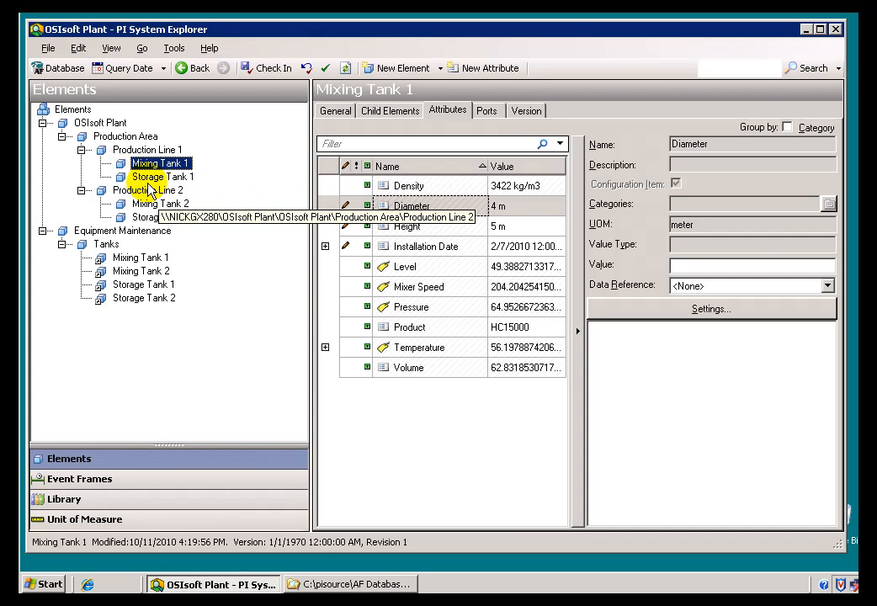
{"action": "key", "text": "Delete"}
{"action": "left_click", "coordinate": [416, 308]}
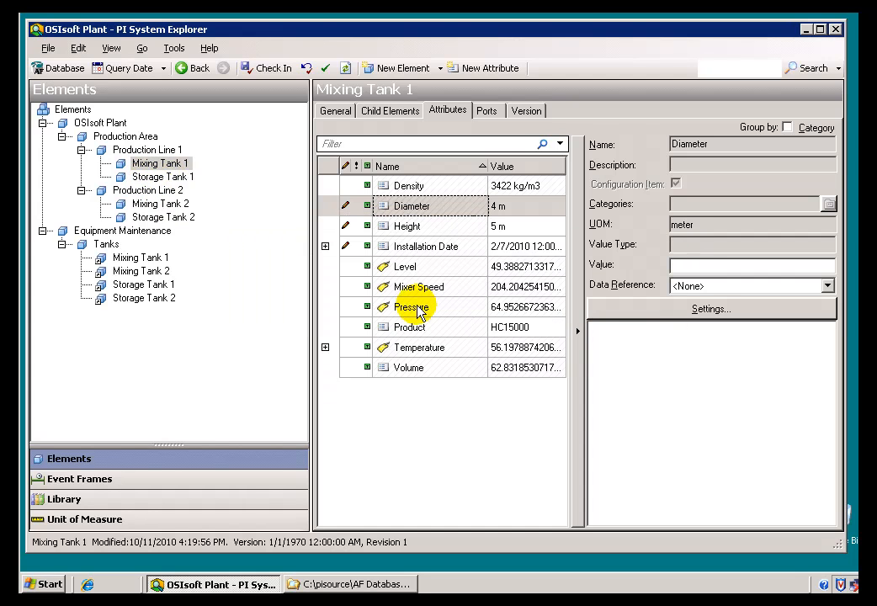
{"action": "left_click", "coordinate": [122, 245]}
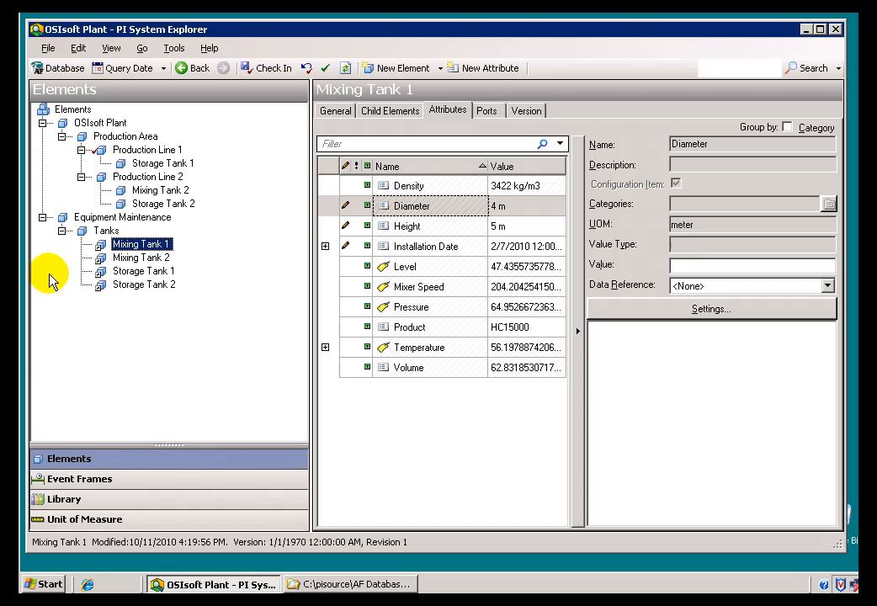
Delete the Materials and Vendors_Tanks enumeration sets and the Mixing Tank Template2 element template from the database library.
{"action": "left_click", "coordinate": [61, 499]}
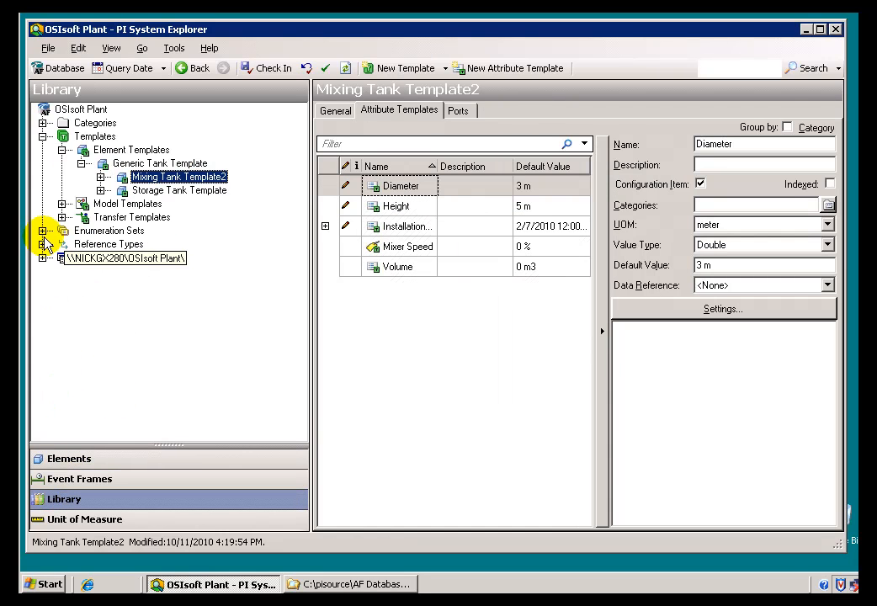
{"action": "left_click", "coordinate": [43, 231]}
{"action": "left_click", "coordinate": [110, 244]}
{"action": "key", "text": "Delete"}
{"action": "left_click", "coordinate": [389, 311]}
{"action": "left_click", "coordinate": [74, 244]}
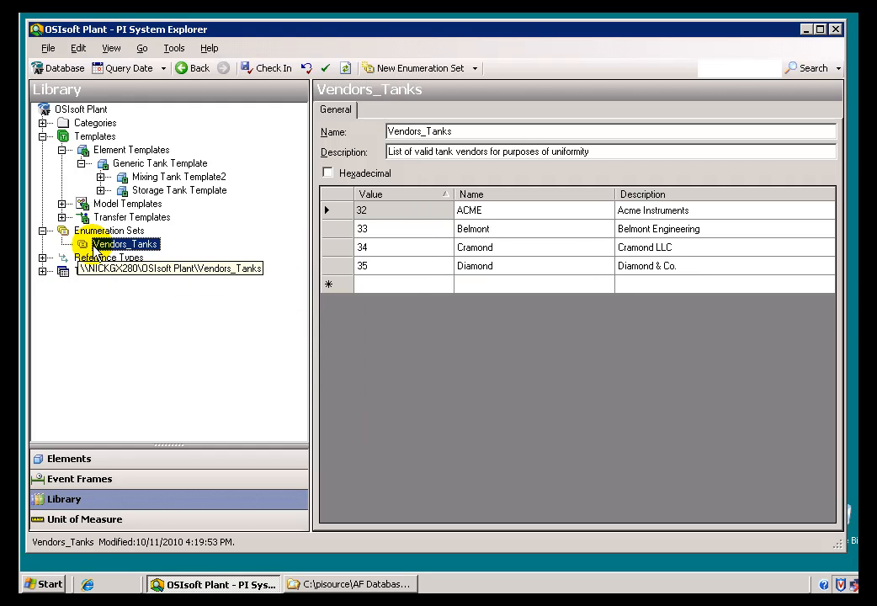
{"action": "key", "text": "Delete"}
{"action": "left_click", "coordinate": [420, 308]}
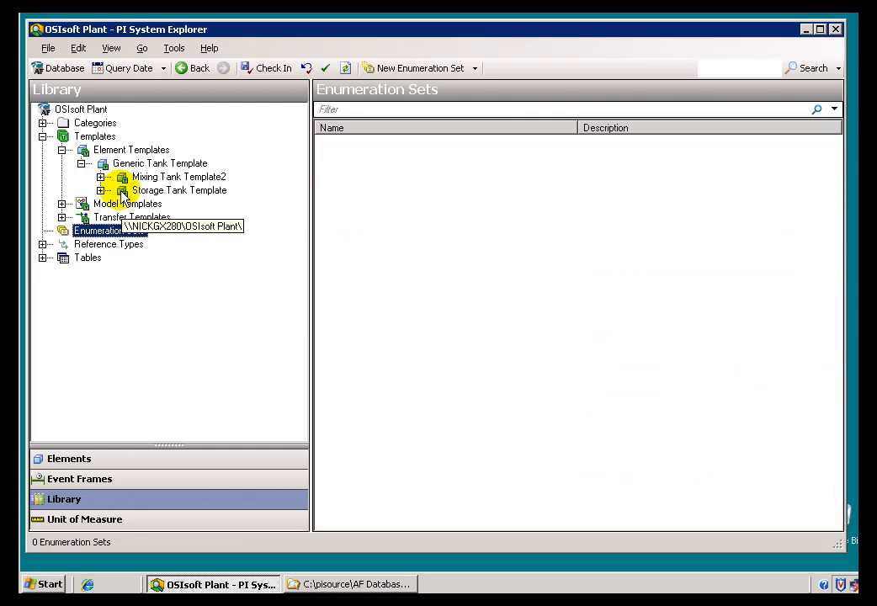
{"action": "key", "text": "Delete"}
{"action": "left_click", "coordinate": [415, 308]}
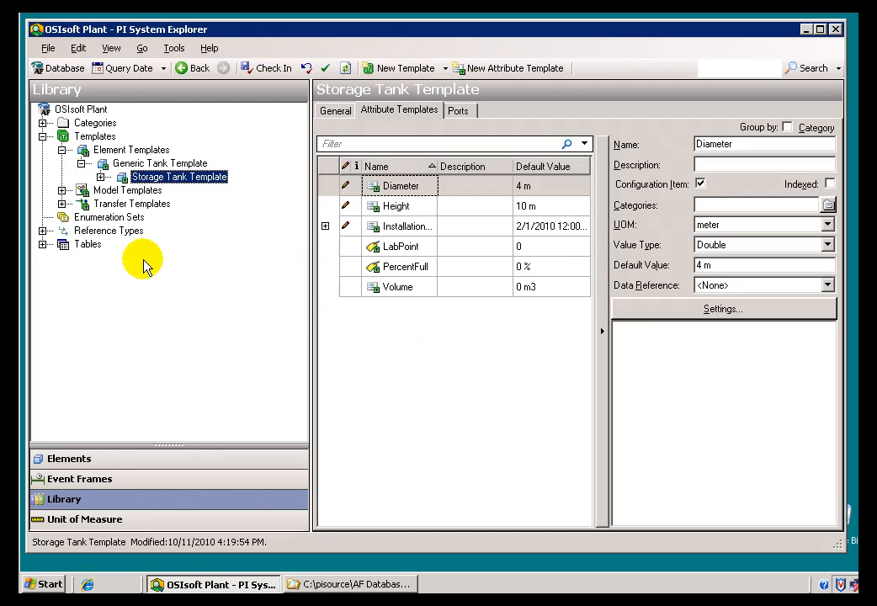
Examine the Allow Create, Allow Update and Create or Update PI Points options for importing into the OSIsoft Plant database, without importing.
{"action": "left_click", "coordinate": [63, 111]}
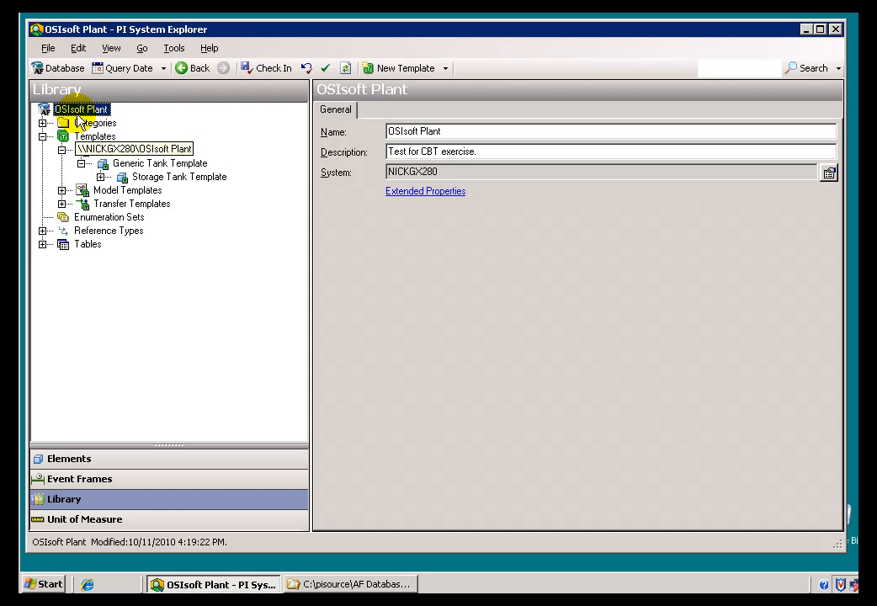
{"action": "left_click", "coordinate": [48, 50]}
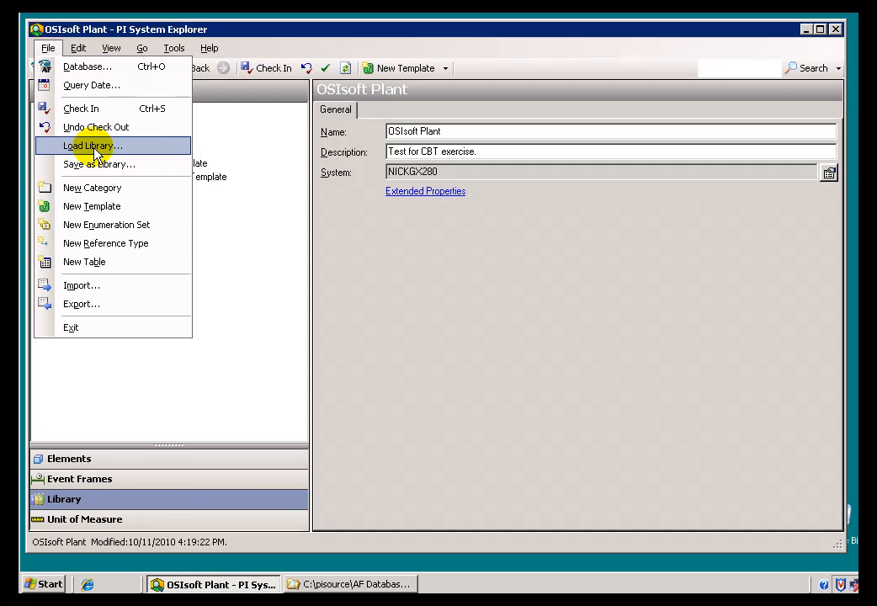
{"action": "left_click", "coordinate": [84, 286]}
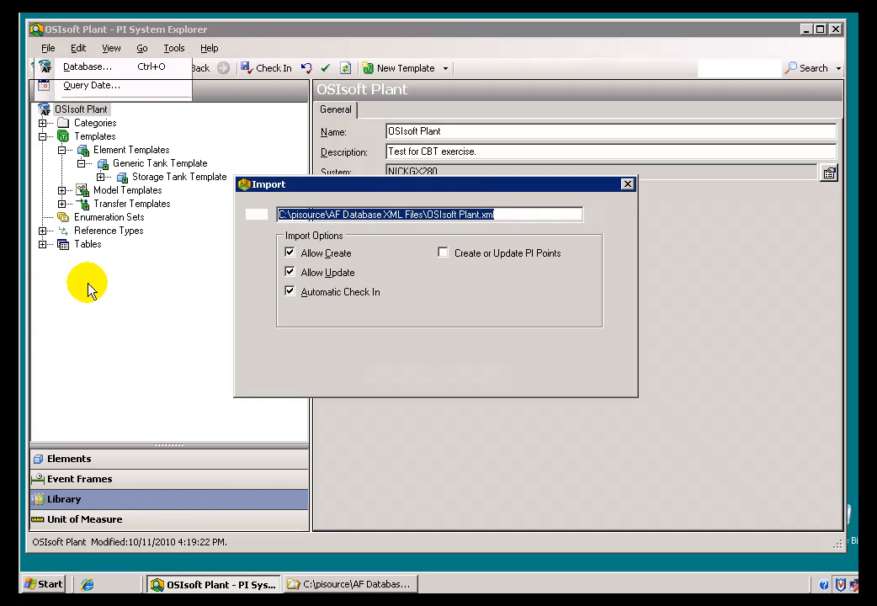
{"action": "left_click", "coordinate": [290, 254]}
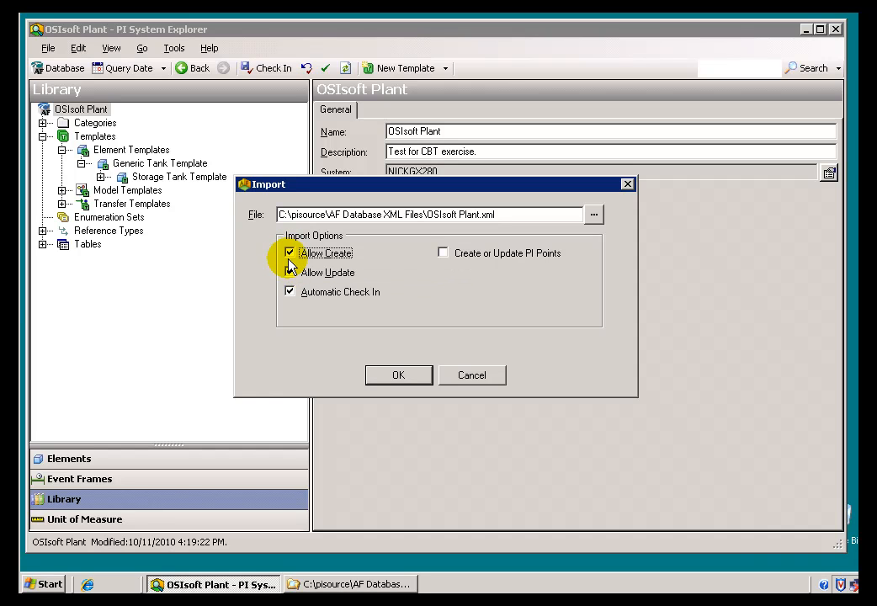
{"action": "left_click", "coordinate": [289, 254]}
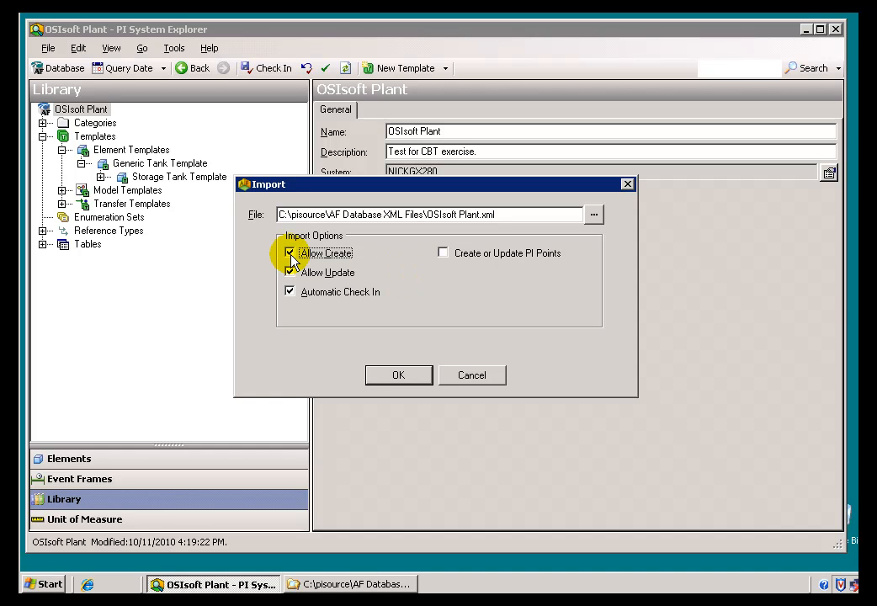
{"action": "left_click", "coordinate": [291, 254]}
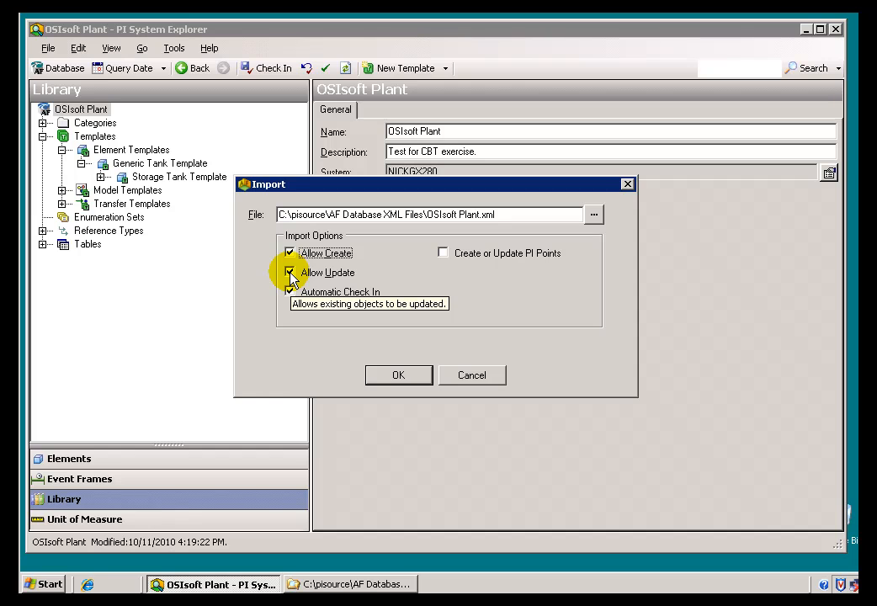
{"action": "left_click", "coordinate": [291, 274]}
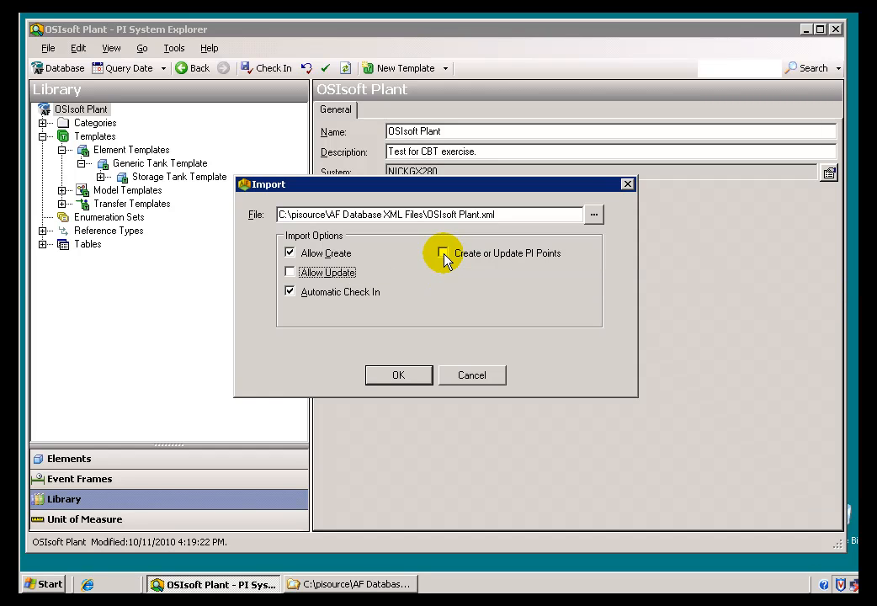
{"action": "left_click", "coordinate": [469, 376]}
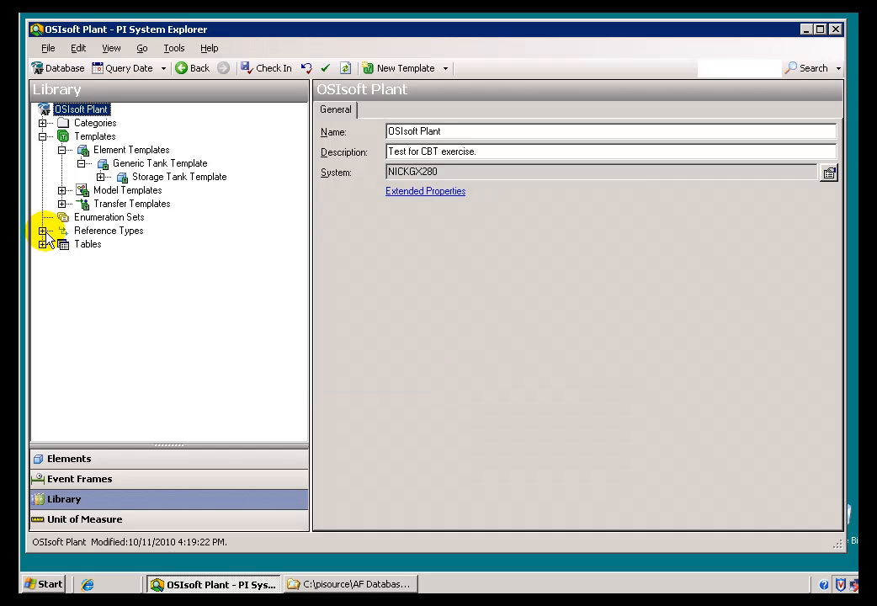
Inspect the tag creation settings in the PI Point data reference of the Storage Tank Template's LabPoint attribute without changing them.
{"action": "left_click", "coordinate": [81, 164]}
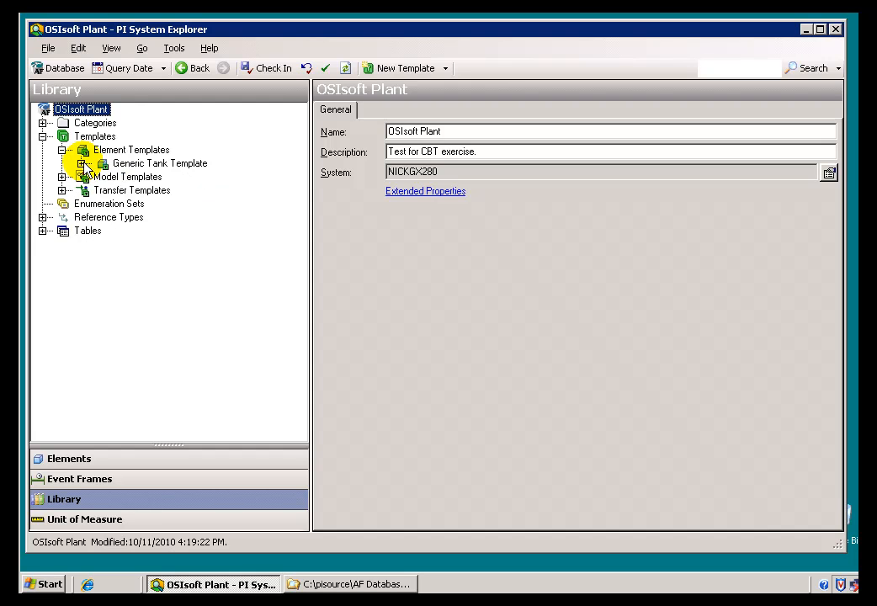
{"action": "left_click", "coordinate": [82, 163]}
{"action": "left_click", "coordinate": [135, 178]}
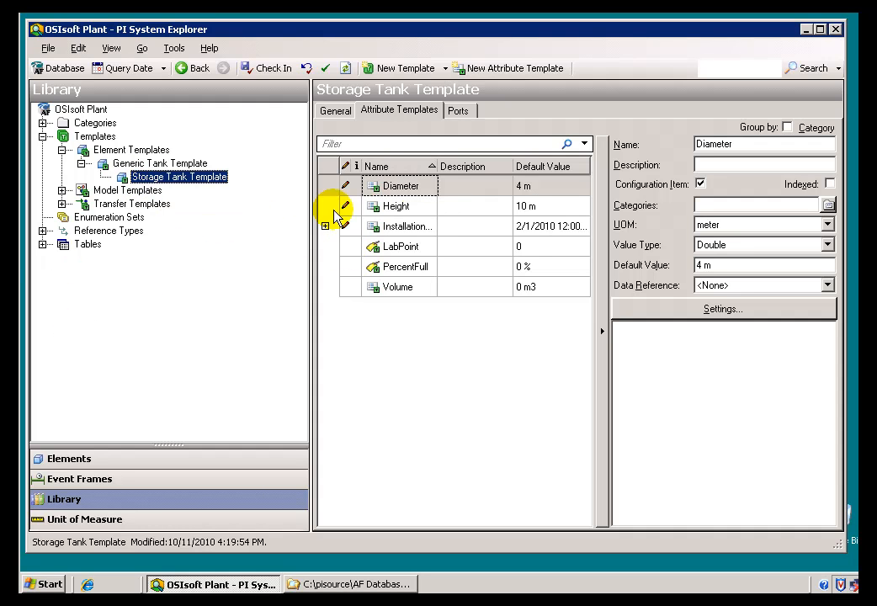
{"action": "left_click", "coordinate": [378, 246]}
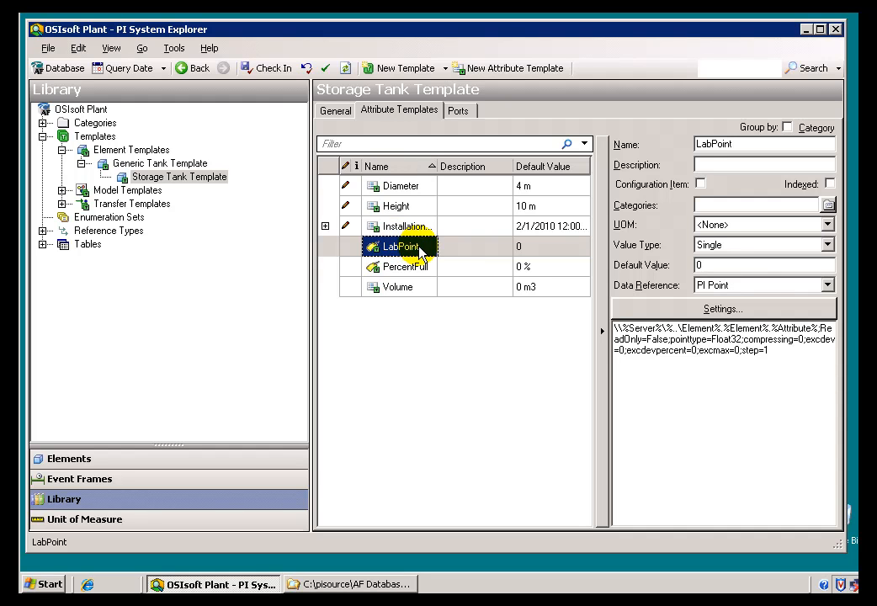
{"action": "left_click", "coordinate": [713, 310]}
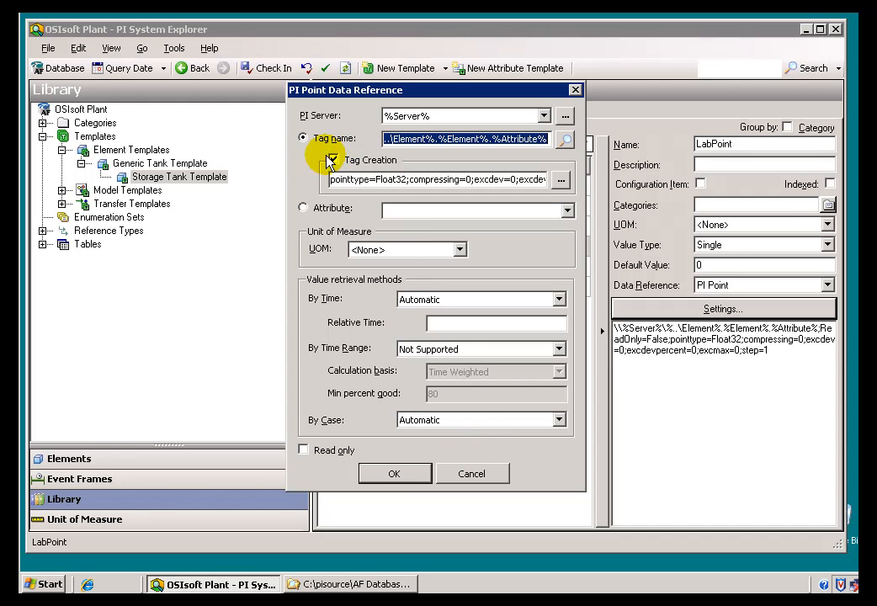
{"action": "left_click", "coordinate": [473, 476]}
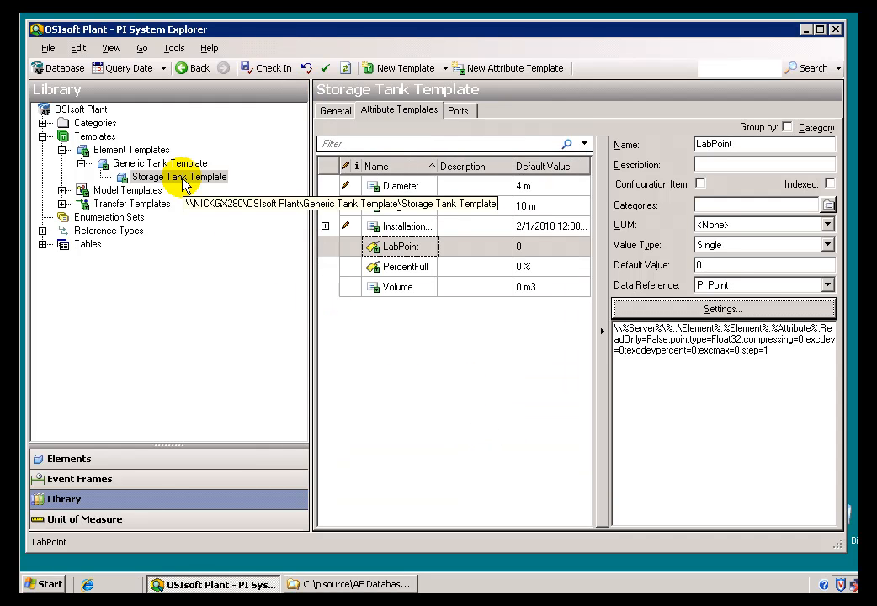
Import 101011_OSIsoft Plant.xml with Allow Create, Allow Update, Automatic Check In and Create or Update PI Points enabled, and dismiss the completed import report.
{"action": "left_click", "coordinate": [48, 48]}
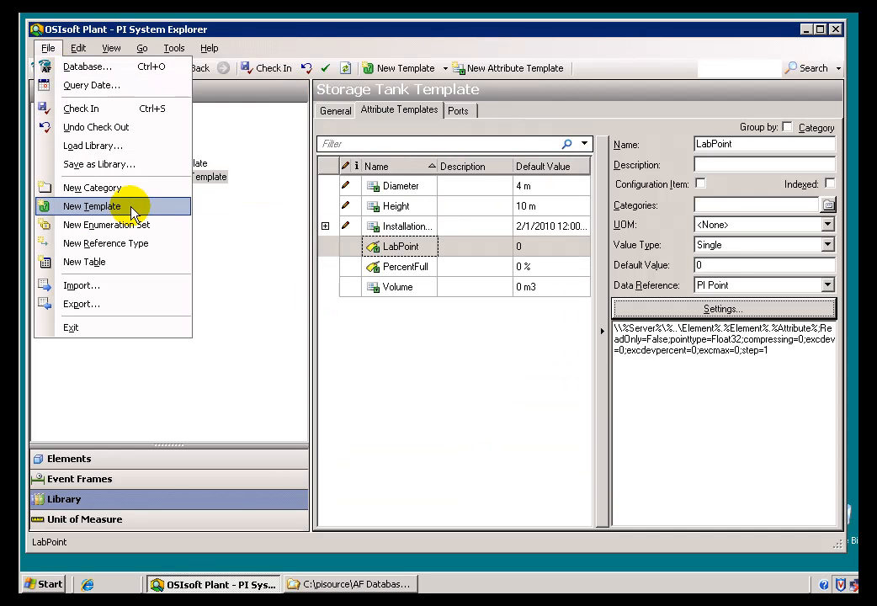
{"action": "left_click", "coordinate": [99, 287]}
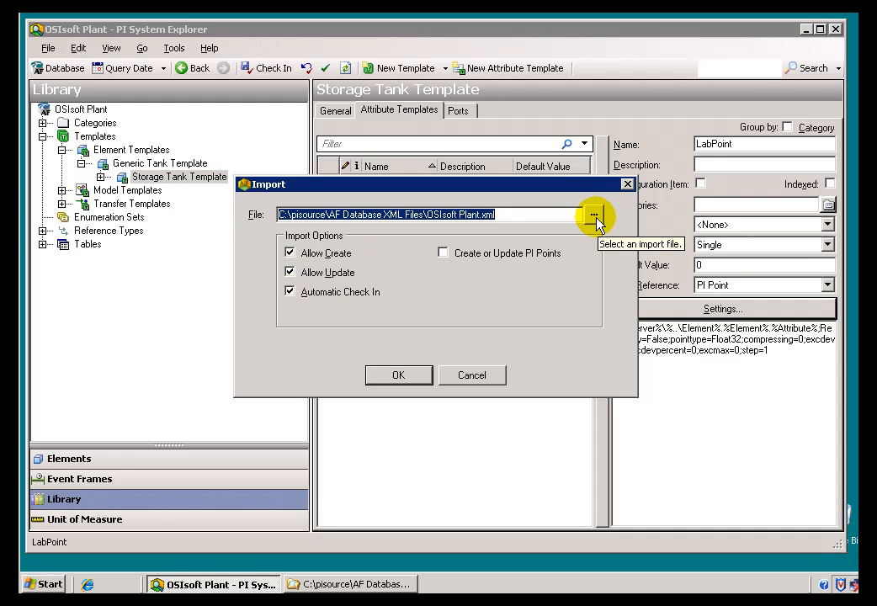
{"action": "left_click", "coordinate": [442, 253]}
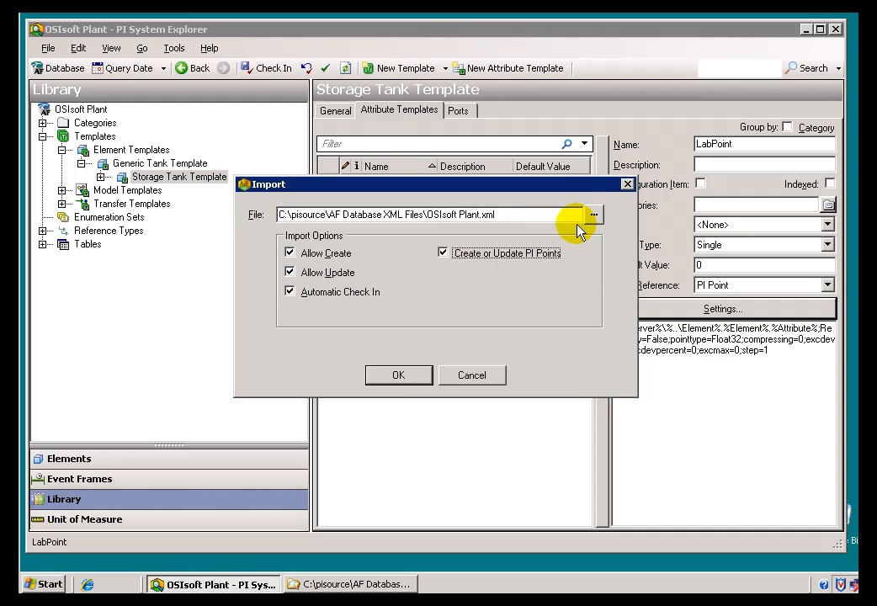
{"action": "left_click", "coordinate": [594, 217]}
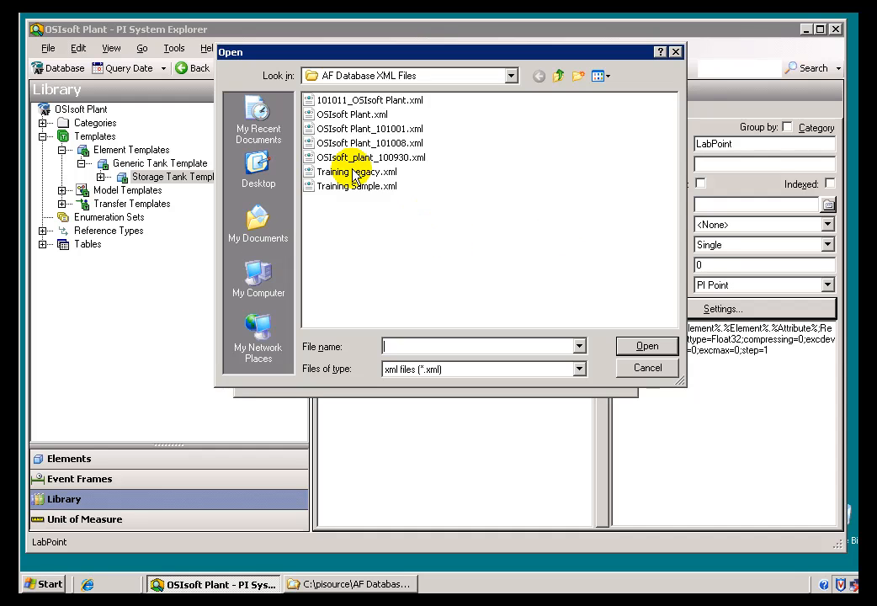
{"action": "left_click", "coordinate": [321, 100]}
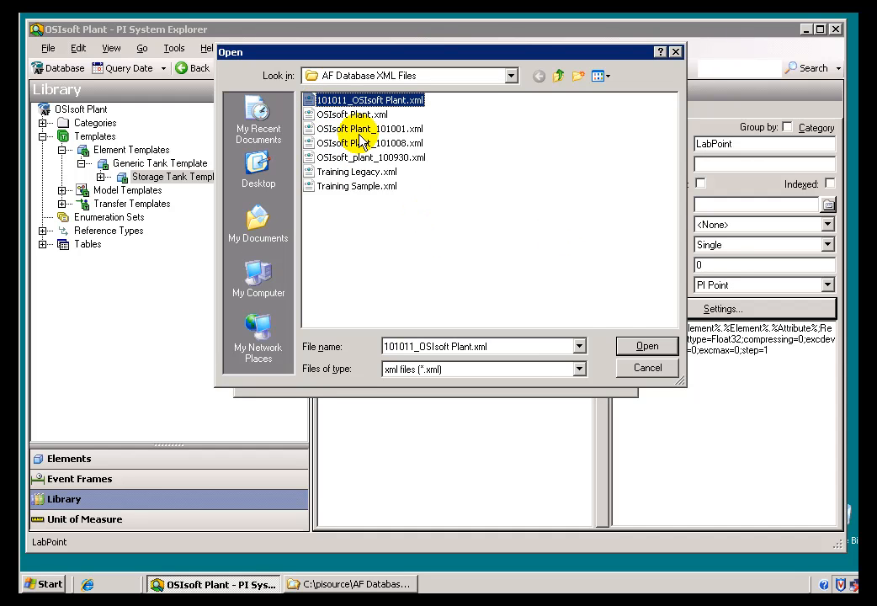
{"action": "left_click", "coordinate": [646, 351]}
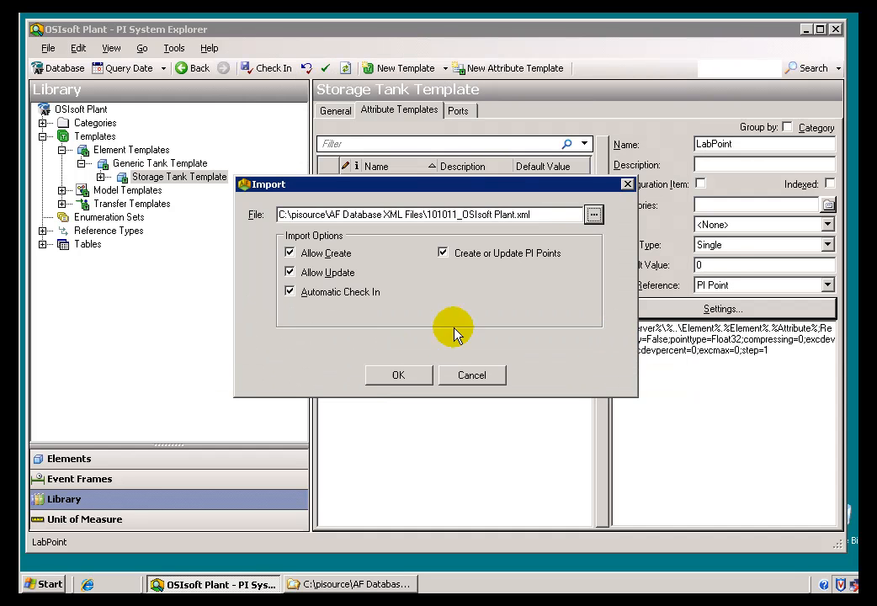
{"action": "left_click", "coordinate": [409, 376]}
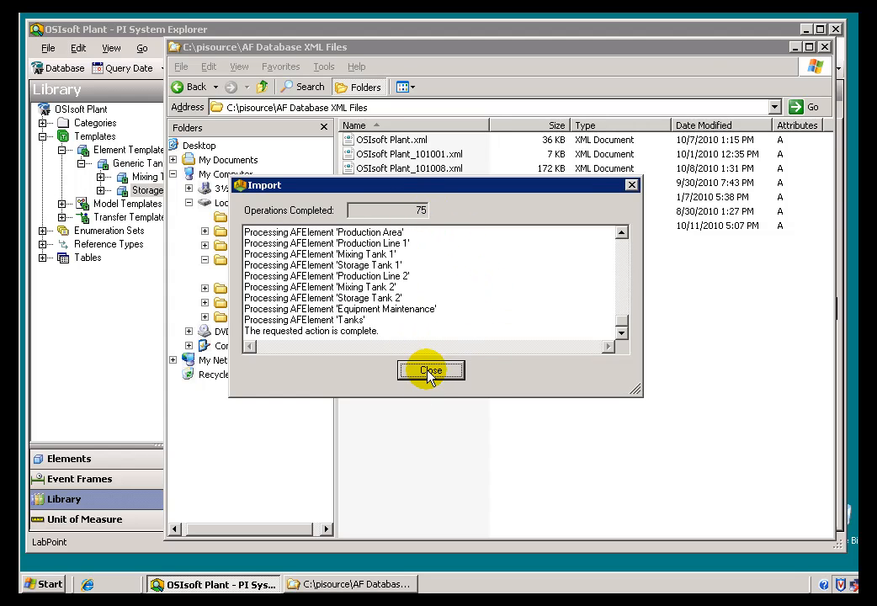
{"action": "left_click", "coordinate": [427, 371]}
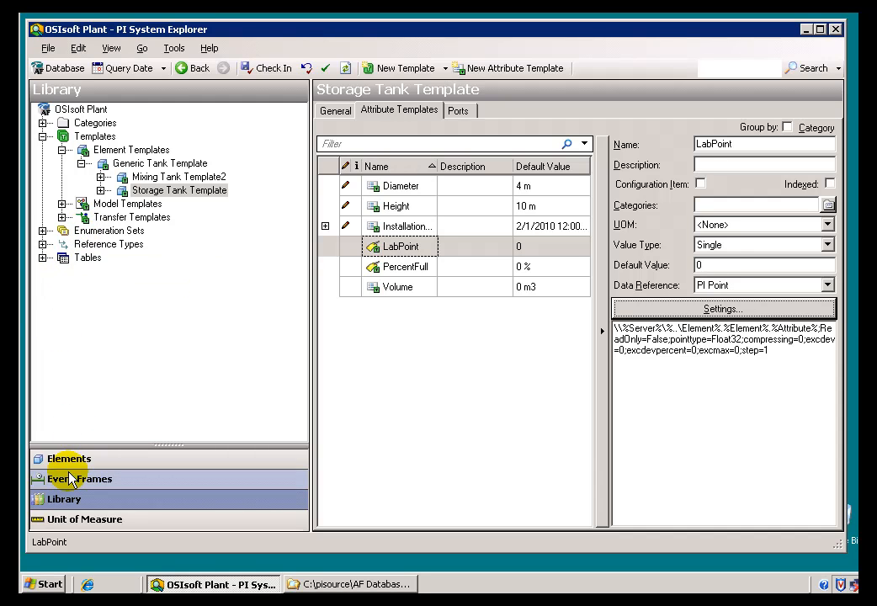
Check the library's enumeration sets and tank templates and the element hierarchy for the items brought in by the import.
{"action": "left_click", "coordinate": [43, 230]}
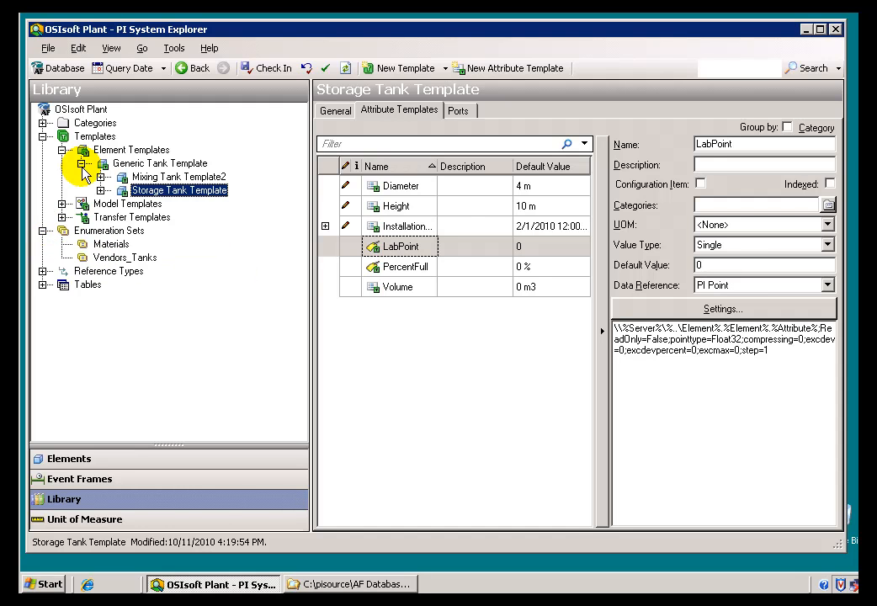
{"action": "left_click", "coordinate": [122, 175]}
{"action": "left_click", "coordinate": [139, 190]}
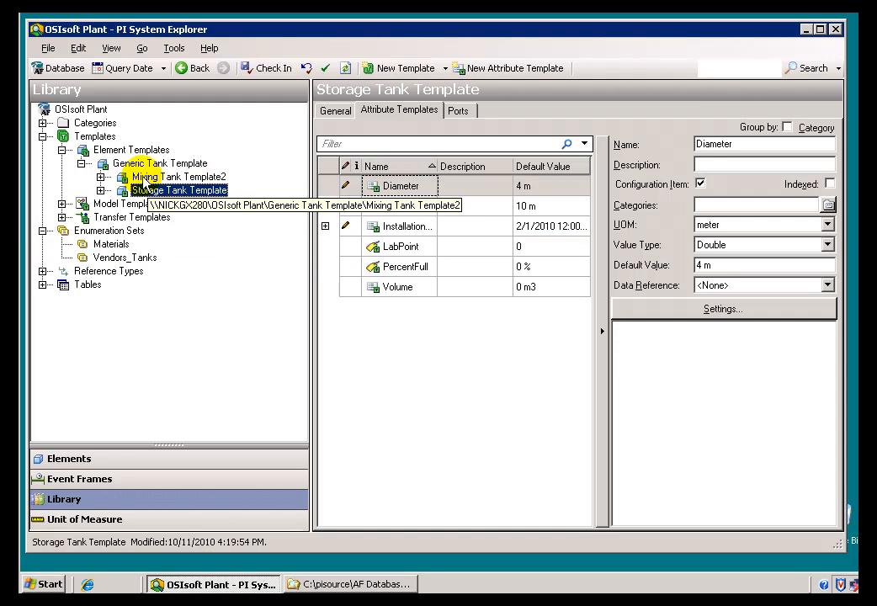
{"action": "left_click", "coordinate": [125, 163]}
{"action": "left_click", "coordinate": [64, 456]}
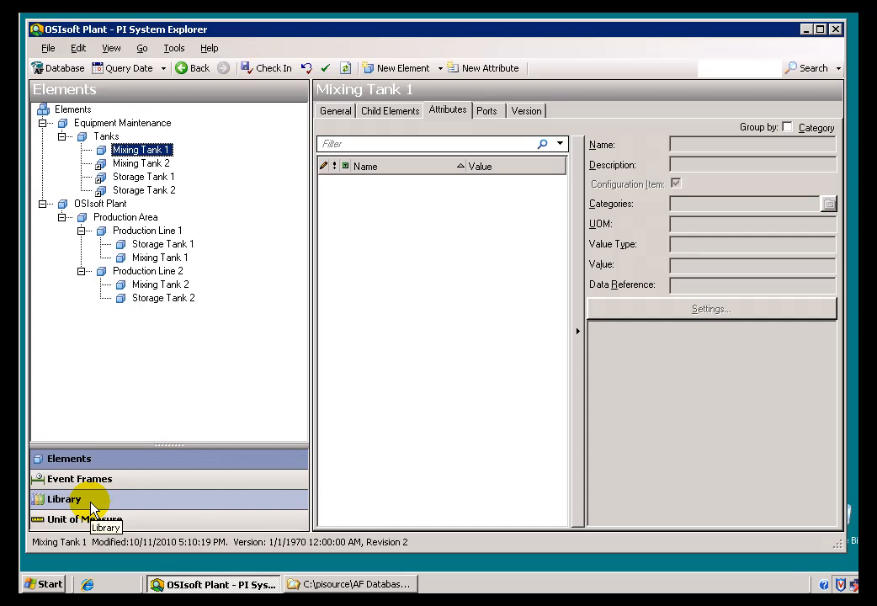
View the unit of measure classes and check which import and export commands are offered for them.
{"action": "left_click", "coordinate": [80, 521]}
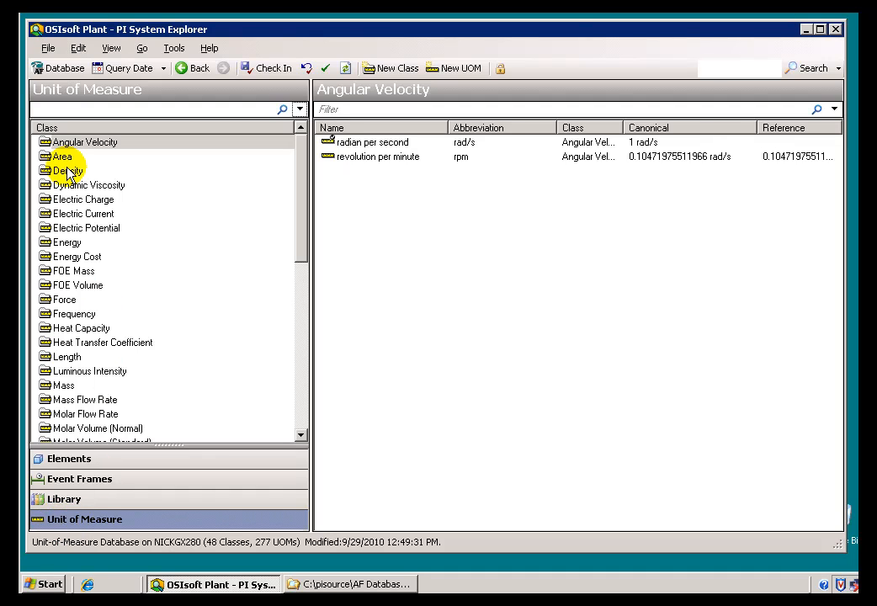
{"action": "left_click", "coordinate": [48, 50]}
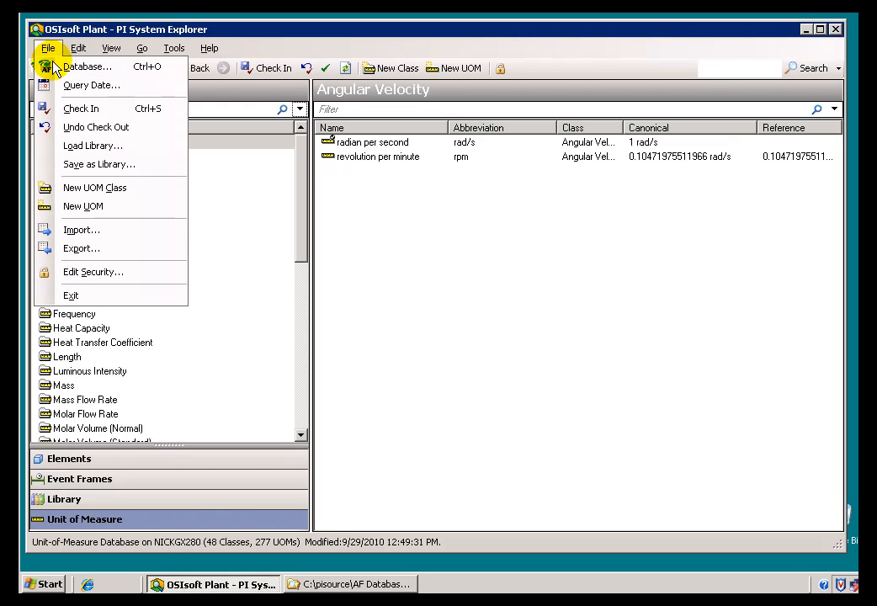
{"action": "left_click", "coordinate": [71, 504]}
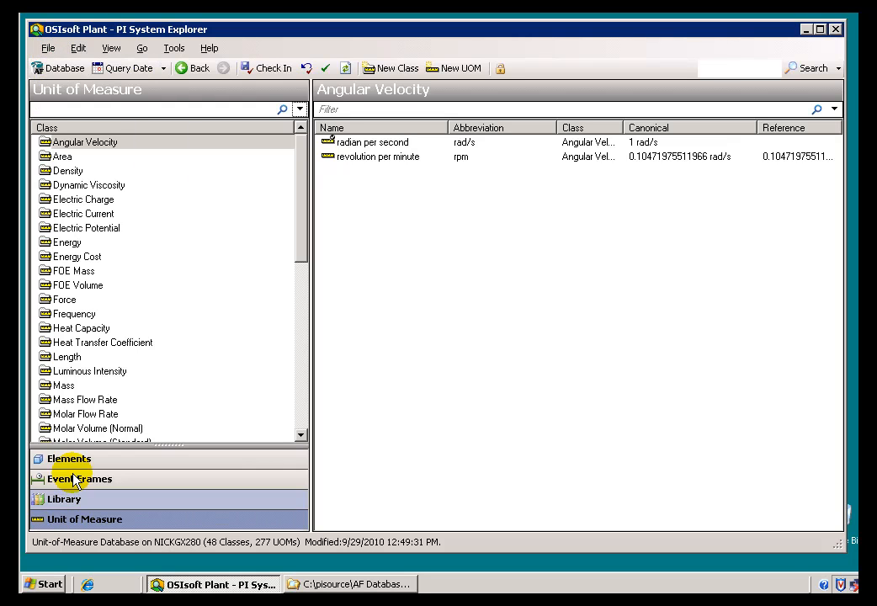
Export the unit of measure database to Unit-of-Measure Database.xml in C:\pisource\AF Database XML Files with all export options off, and dismiss the completed report.
{"action": "left_click", "coordinate": [44, 46]}
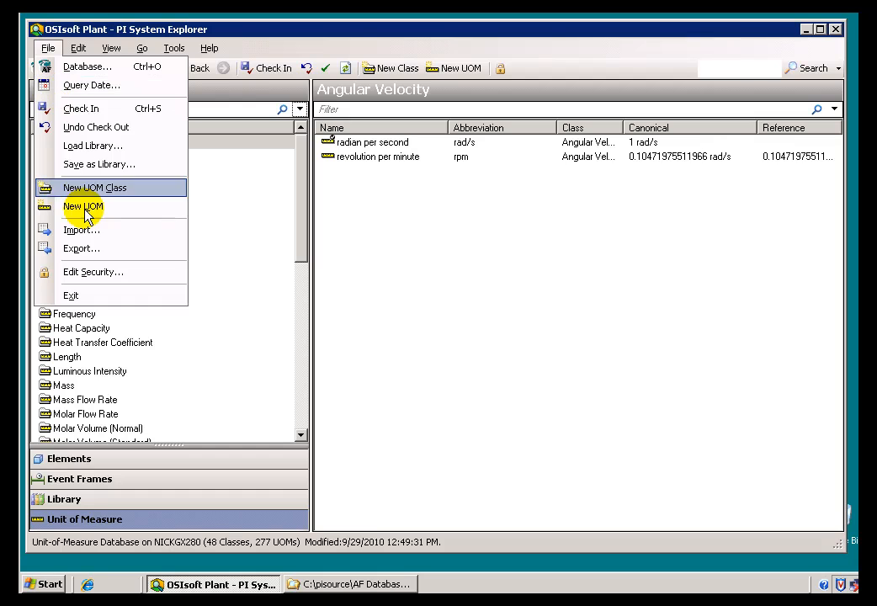
{"action": "left_click", "coordinate": [82, 249]}
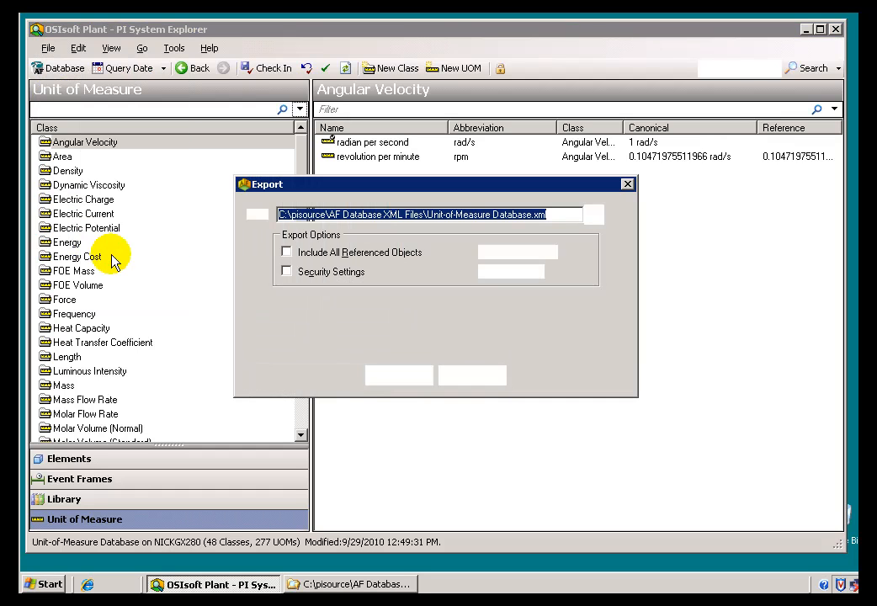
{"action": "left_click", "coordinate": [429, 215]}
{"action": "left_click_drag", "start_coordinate": [427, 214], "coordinate": [576, 216]}
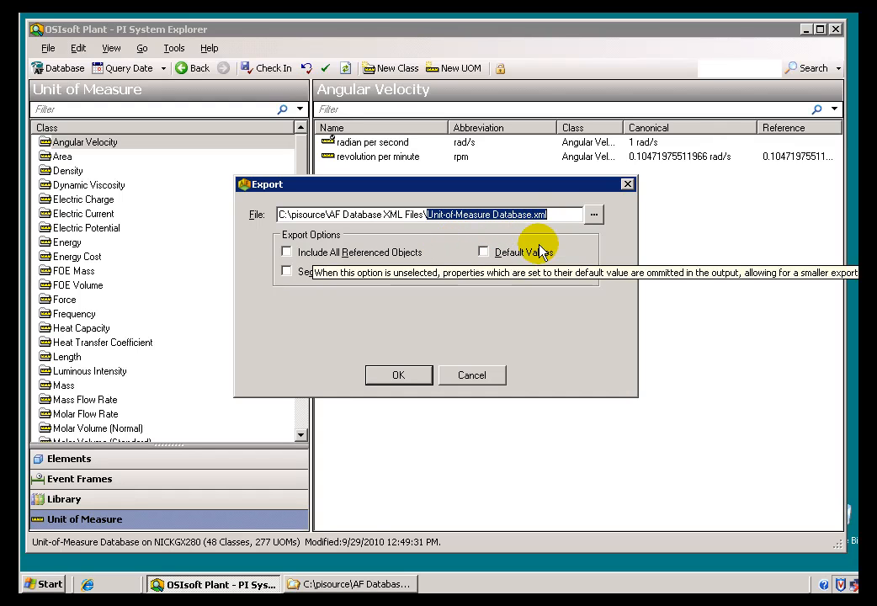
{"action": "left_click", "coordinate": [398, 376]}
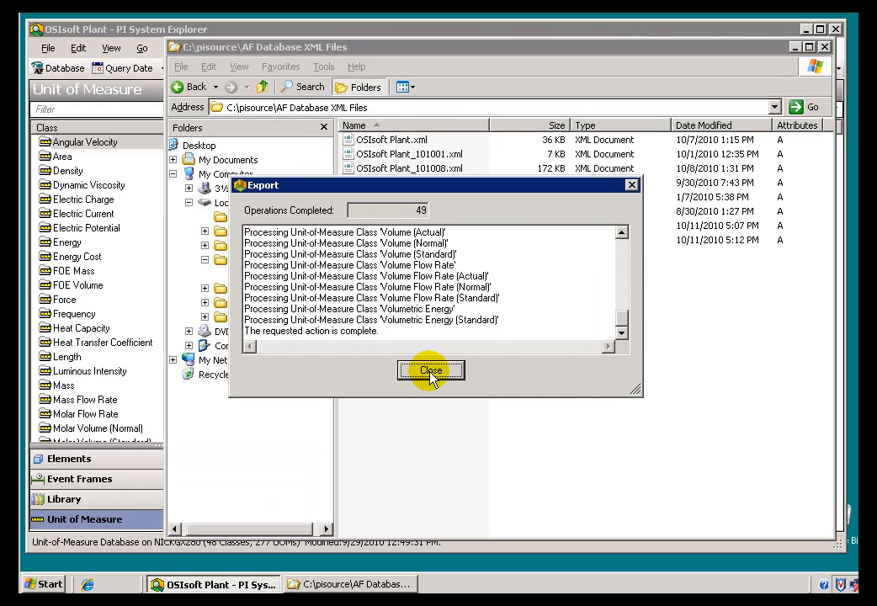
{"action": "left_click", "coordinate": [430, 371]}
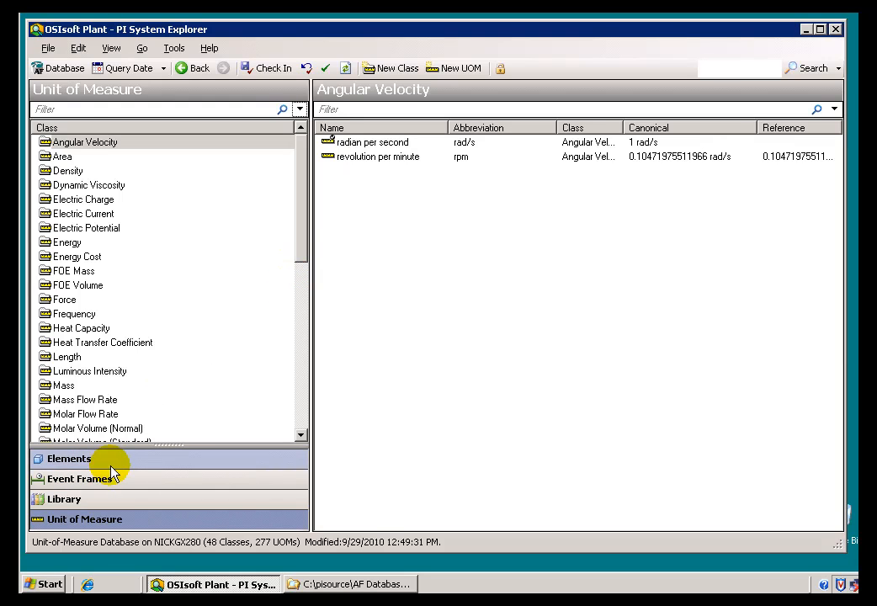
Create a new AF database on NICKGX280 with the default name and no library loaded, and open it as the current database.
{"action": "left_click", "coordinate": [62, 68]}
{"action": "left_click", "coordinate": [254, 178]}
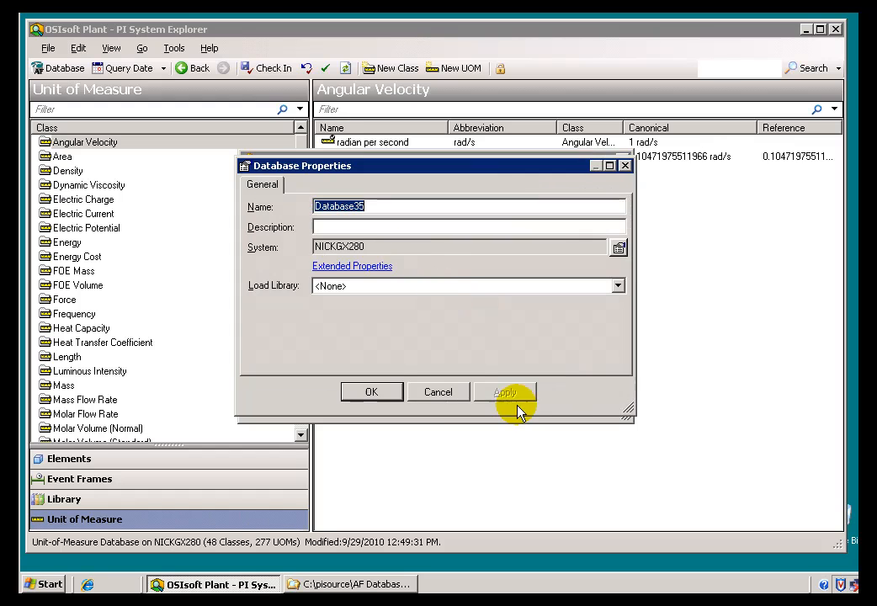
{"action": "left_click", "coordinate": [371, 392]}
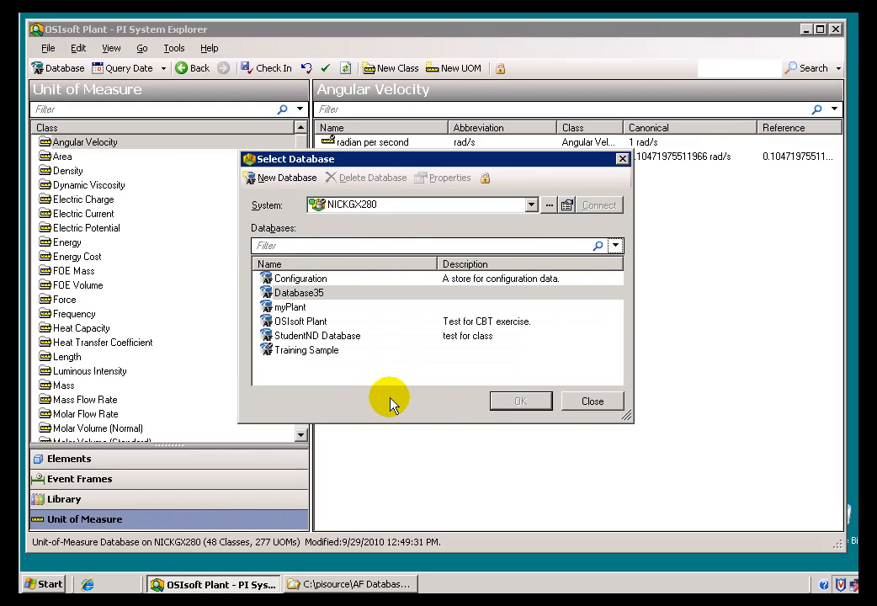
{"action": "left_click", "coordinate": [295, 293]}
{"action": "left_click", "coordinate": [493, 401]}
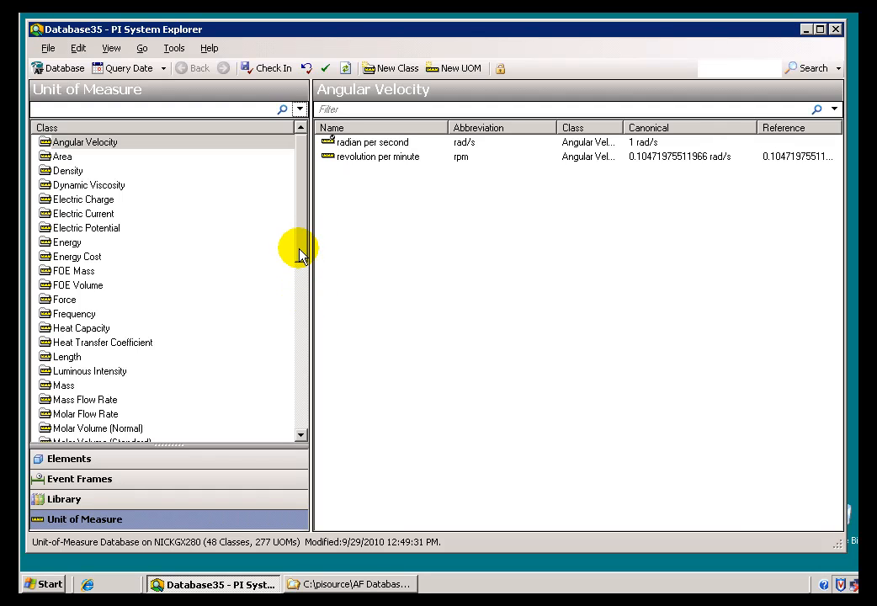
Check the new database's element hierarchy and unit of measure classes, and which import and export commands are offered for them.
{"action": "left_click", "coordinate": [58, 459]}
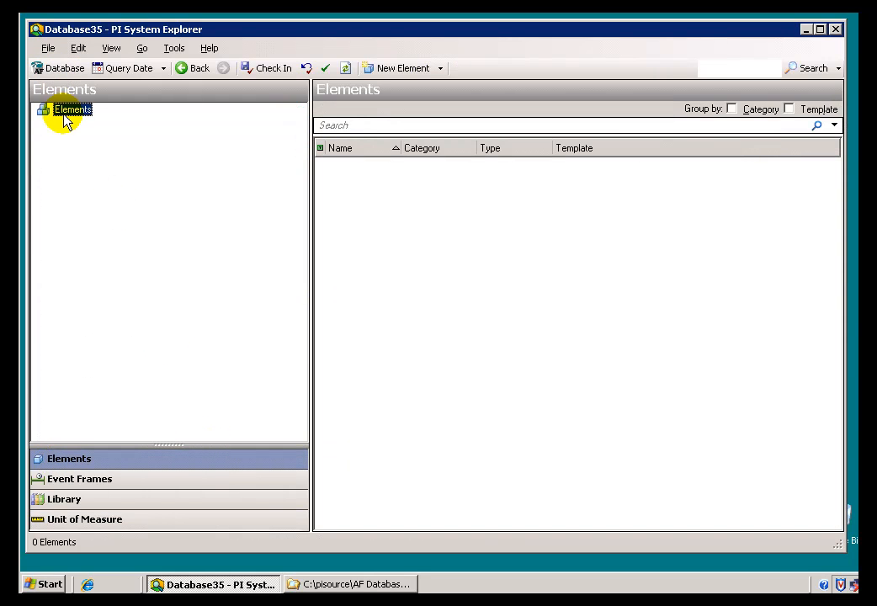
{"action": "left_click", "coordinate": [87, 519]}
{"action": "left_click", "coordinate": [47, 48]}
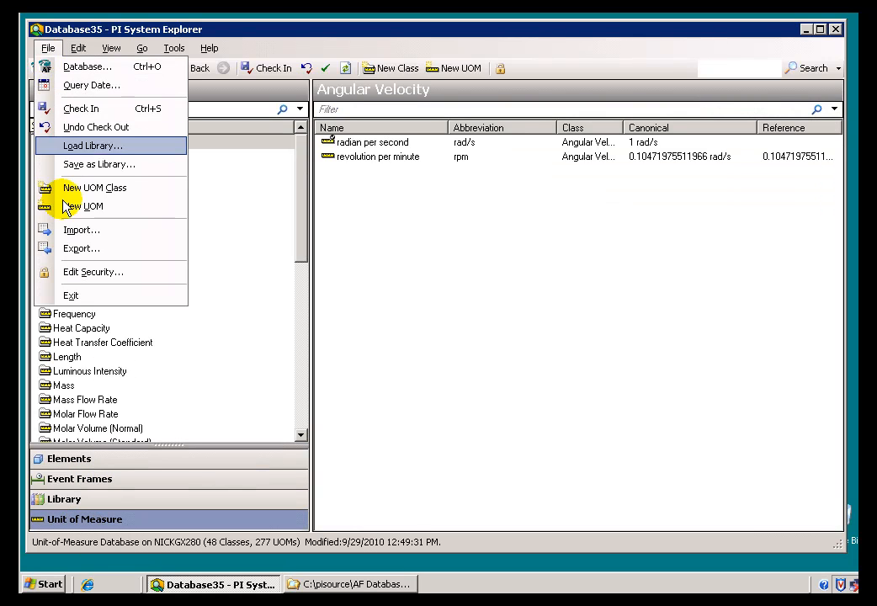
{"action": "left_click", "coordinate": [209, 184]}
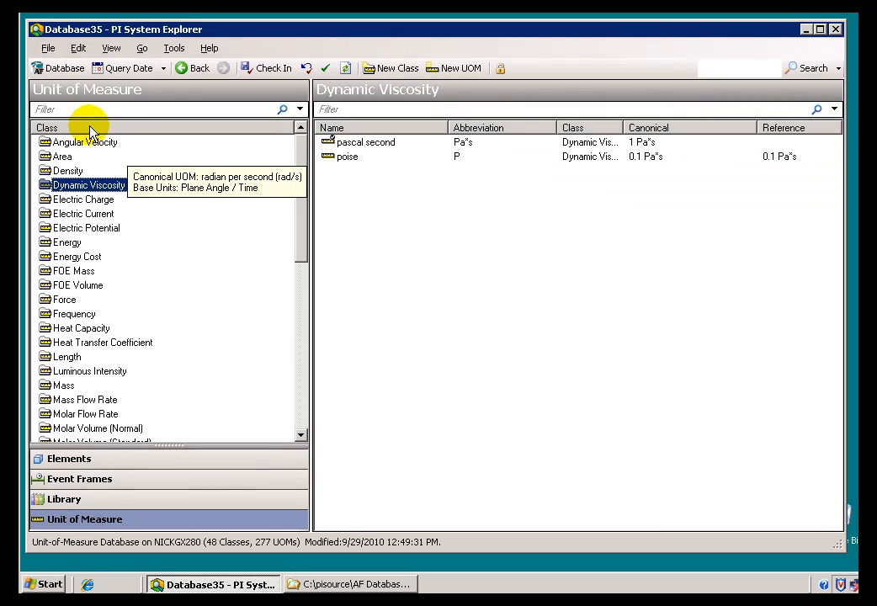
{"action": "left_click", "coordinate": [69, 462]}
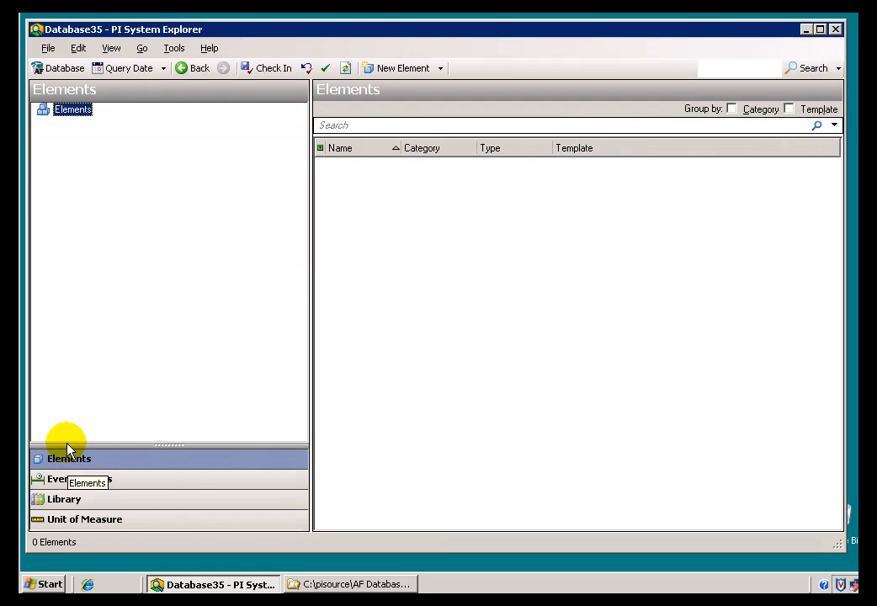
{"action": "left_click", "coordinate": [44, 48]}
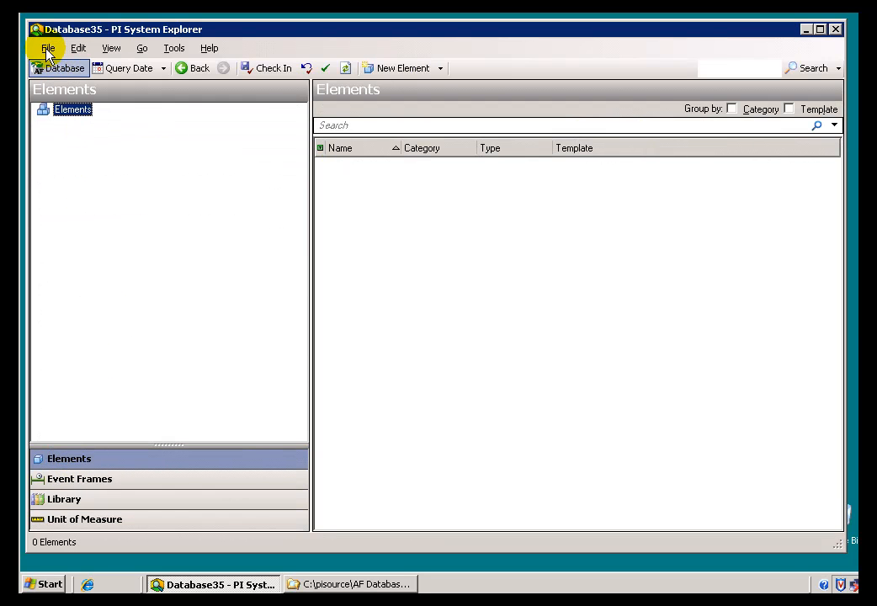